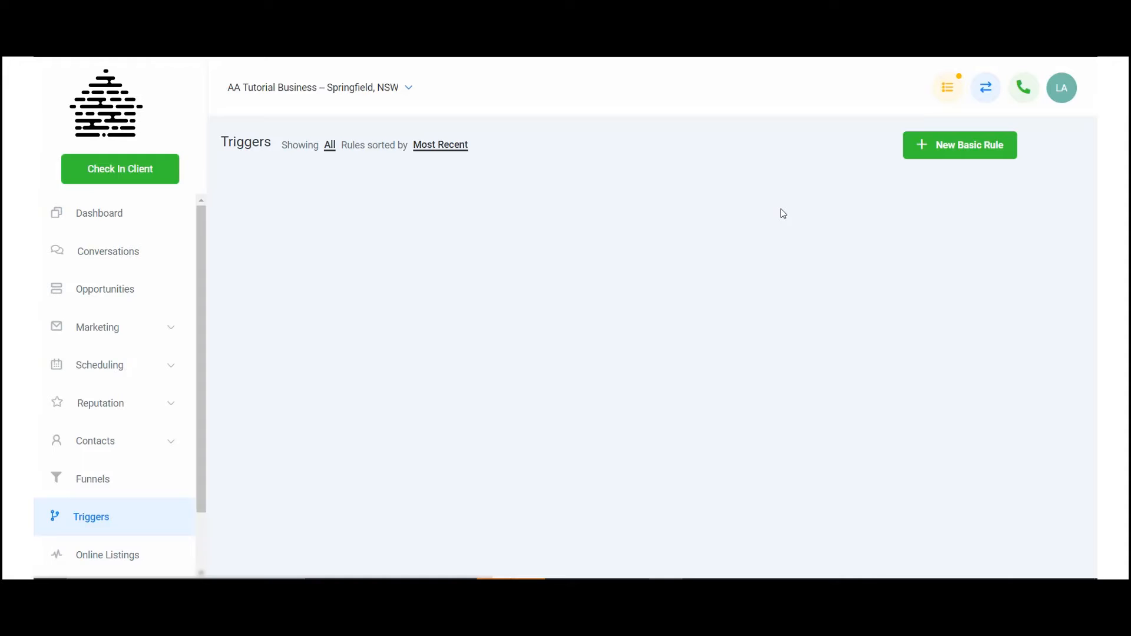
Step: Create a new basic rule named "Tutorial Trigger" and set its status to Active
{"action": "left_click", "coordinate": [932, 152]}
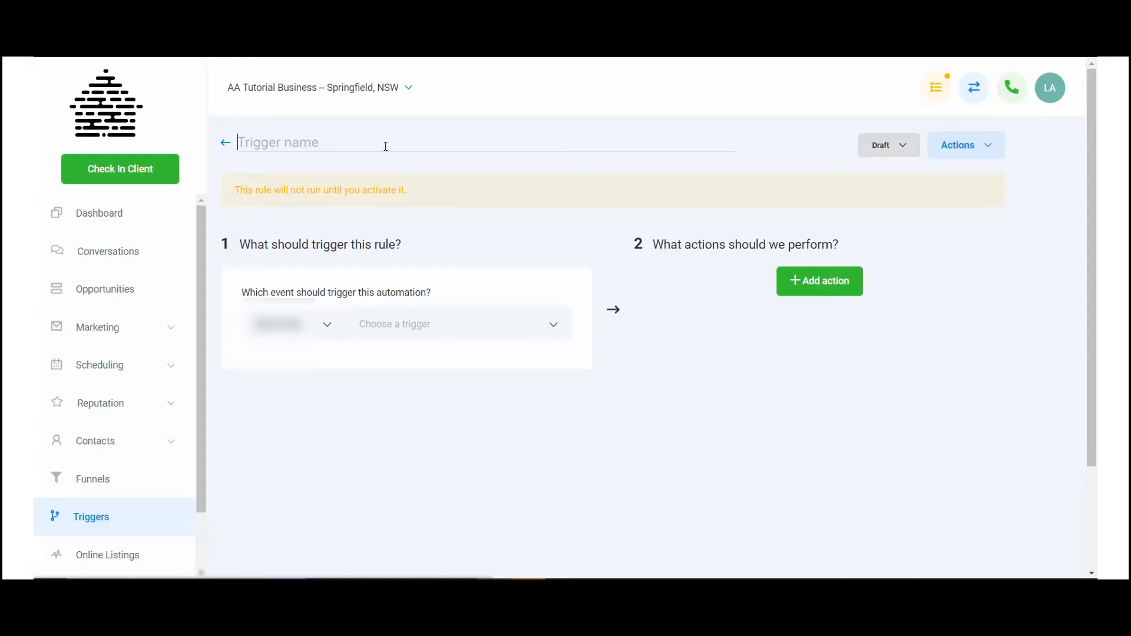
{"action": "type", "text": "Tutorial Trigger"}
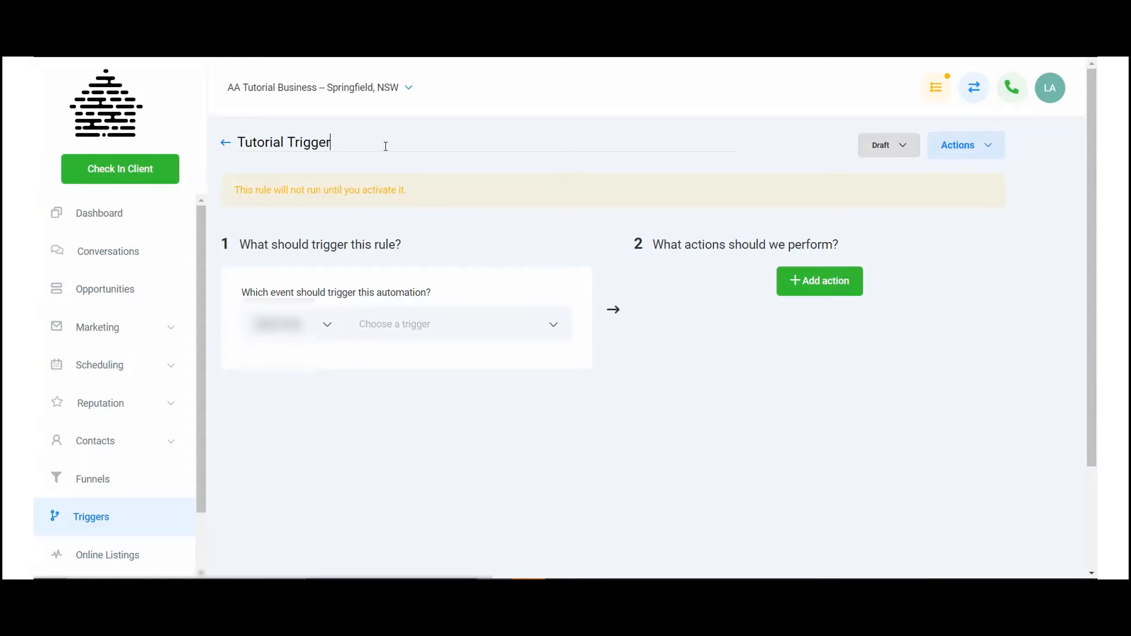
{"action": "left_click", "coordinate": [890, 152]}
{"action": "left_click", "coordinate": [898, 181]}
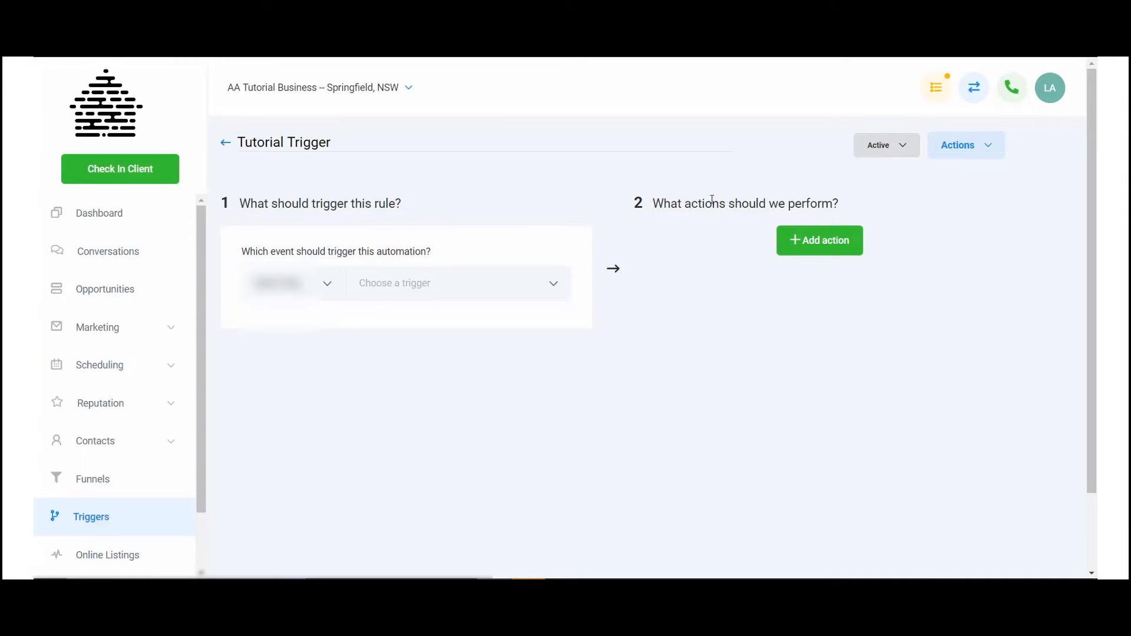
{"action": "left_click", "coordinate": [889, 153]}
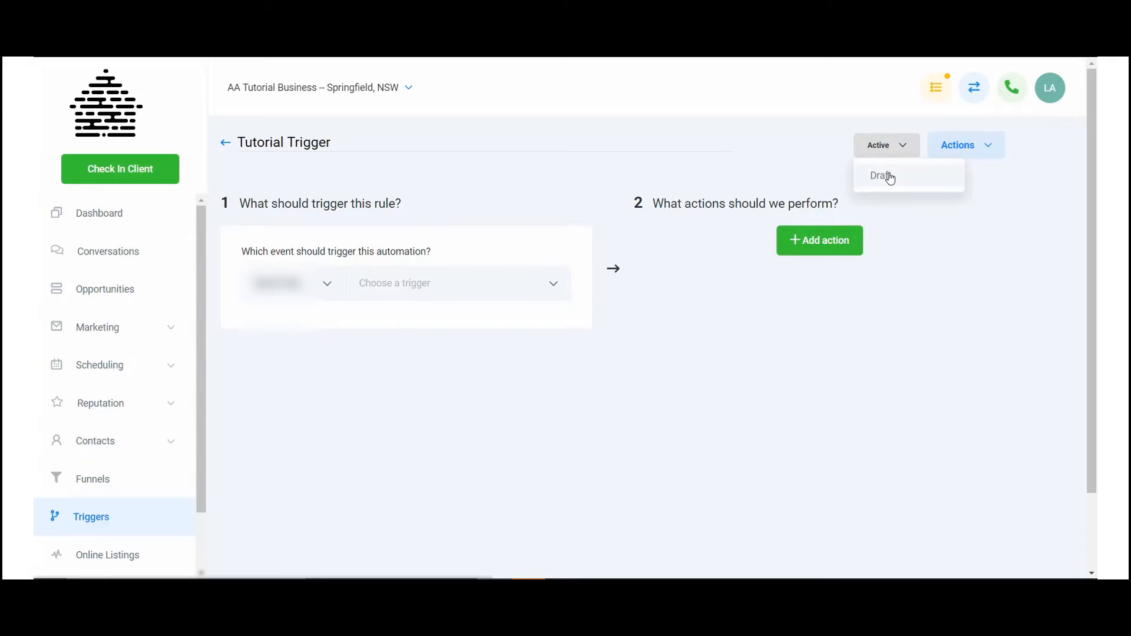
{"action": "left_click", "coordinate": [794, 146]}
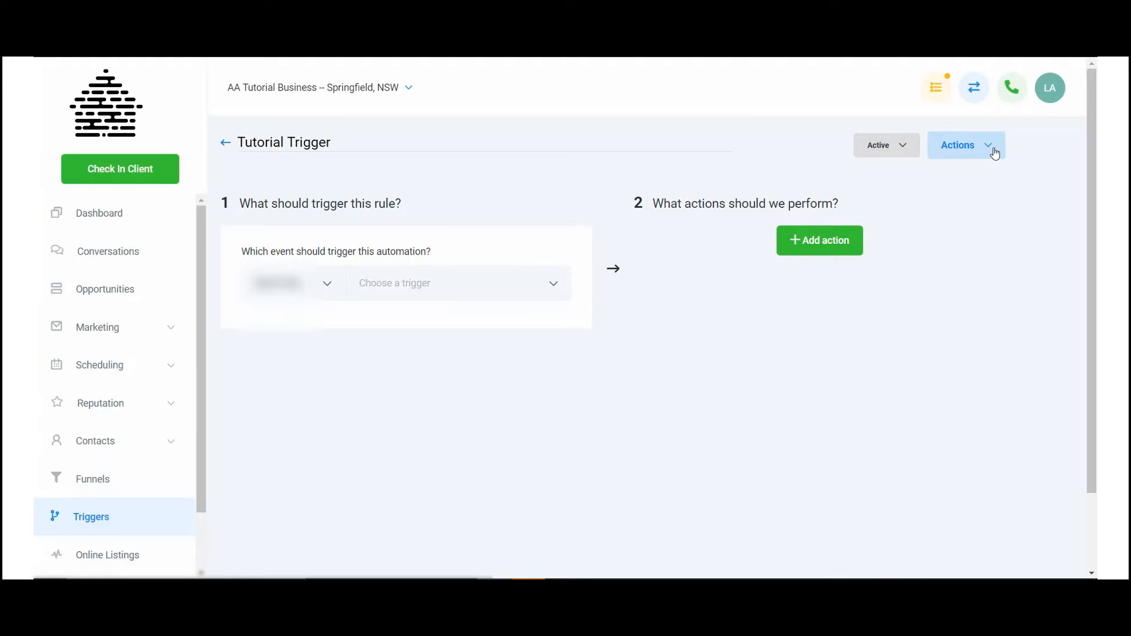
{"action": "left_click", "coordinate": [993, 151]}
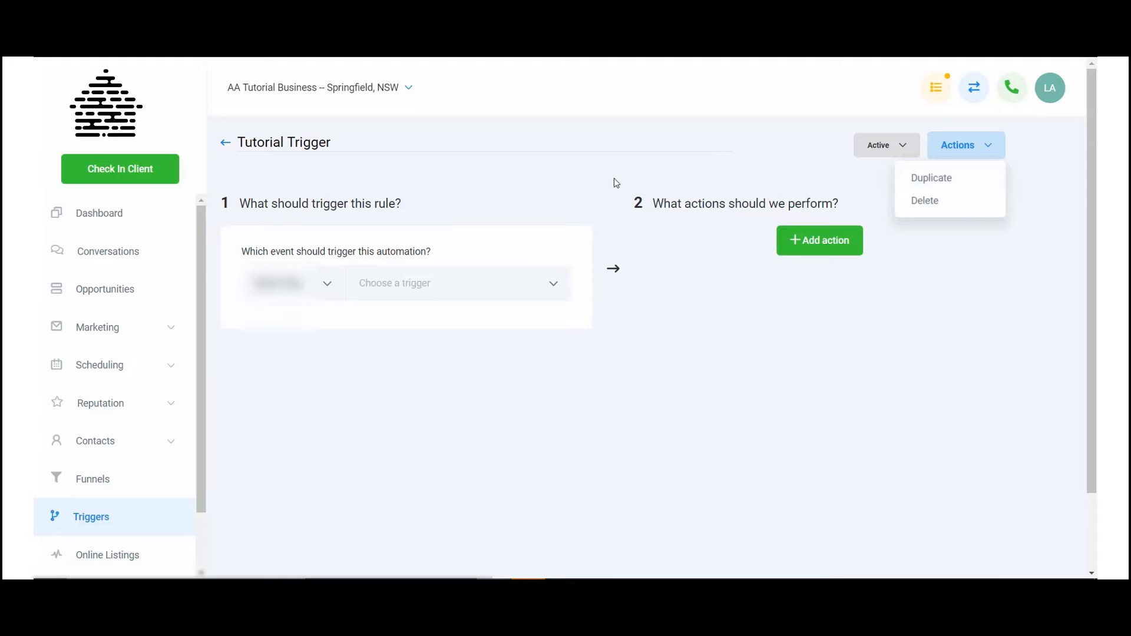
{"action": "left_click", "coordinate": [564, 184]}
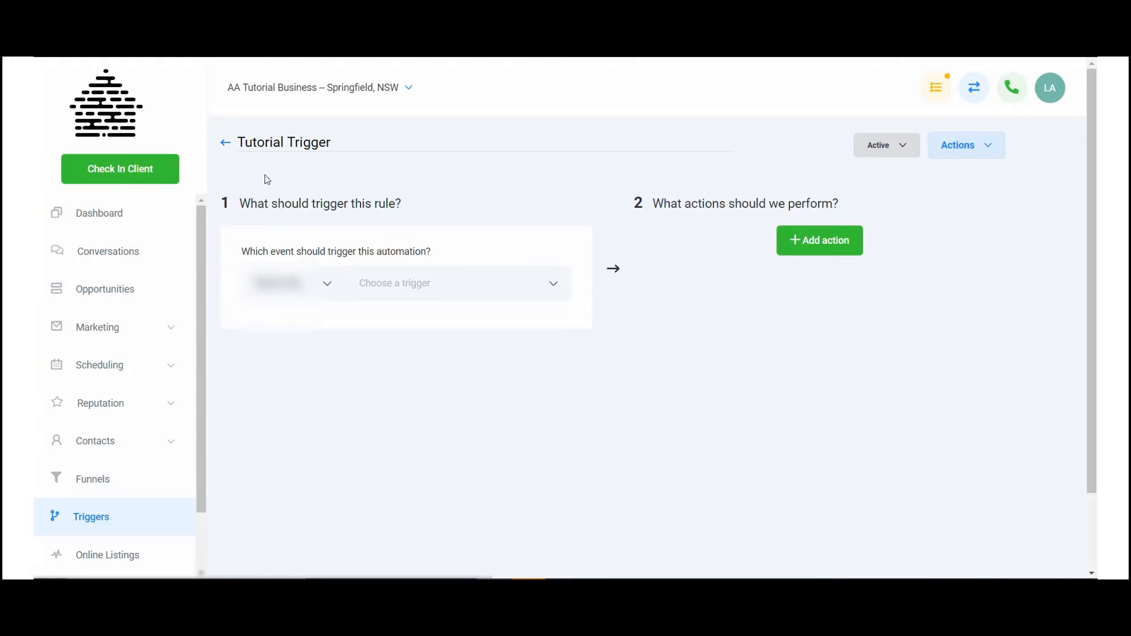
{"action": "left_click", "coordinate": [992, 147]}
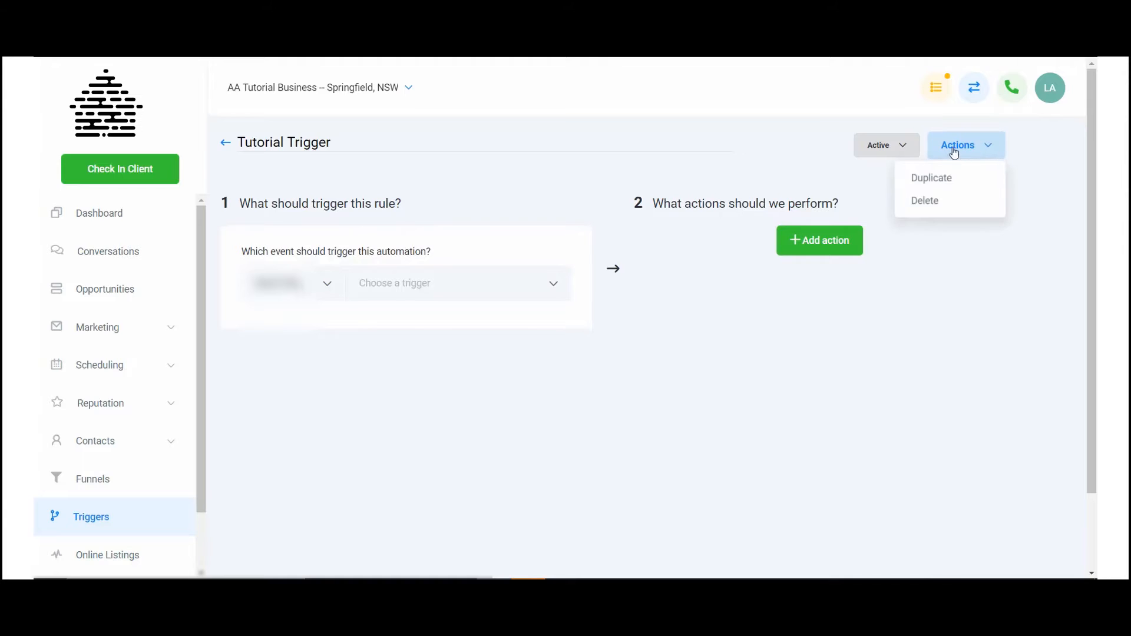
{"action": "left_click", "coordinate": [487, 174]}
Step: Rename the trigger as "Tutorial Trigger 1"
{"action": "left_click", "coordinate": [392, 147]}
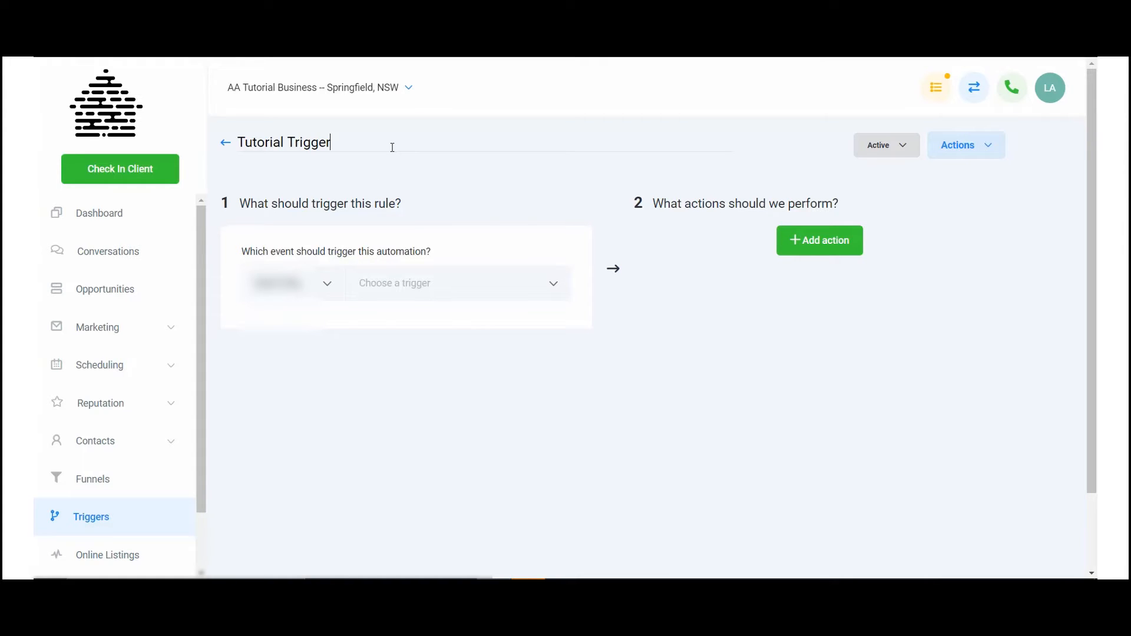
{"action": "type", "text": "1"}
Step: Duplicate the trigger as "Tutorial Trigger 1 copy" with AA Tutorial Business as its location
{"action": "left_click", "coordinate": [969, 145]}
{"action": "left_click", "coordinate": [959, 182]}
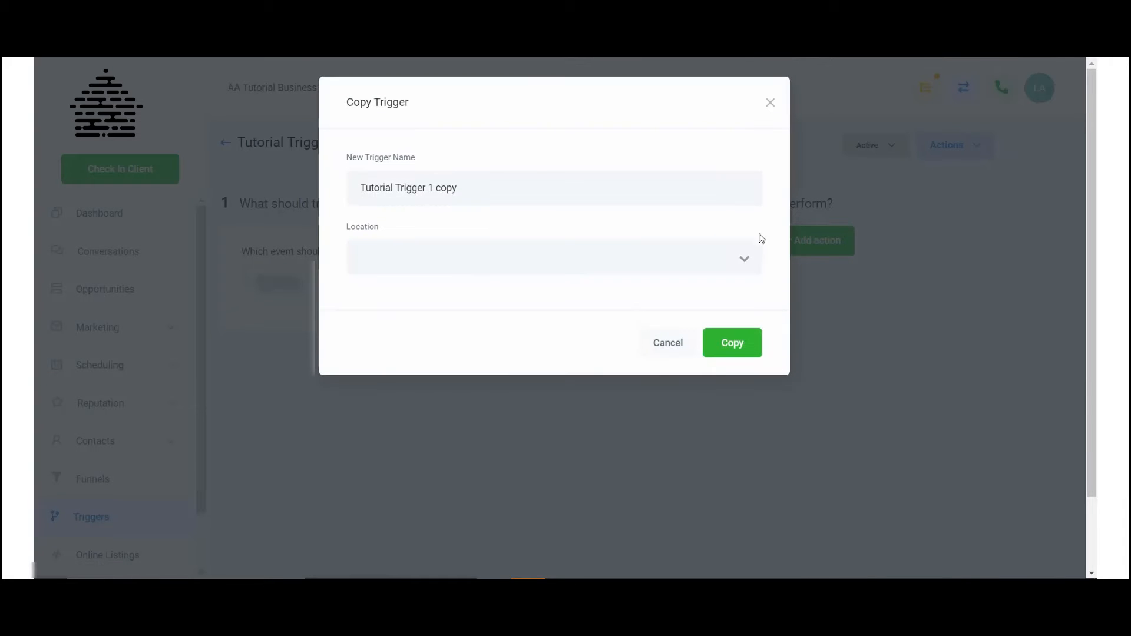
{"action": "left_click", "coordinate": [475, 250]}
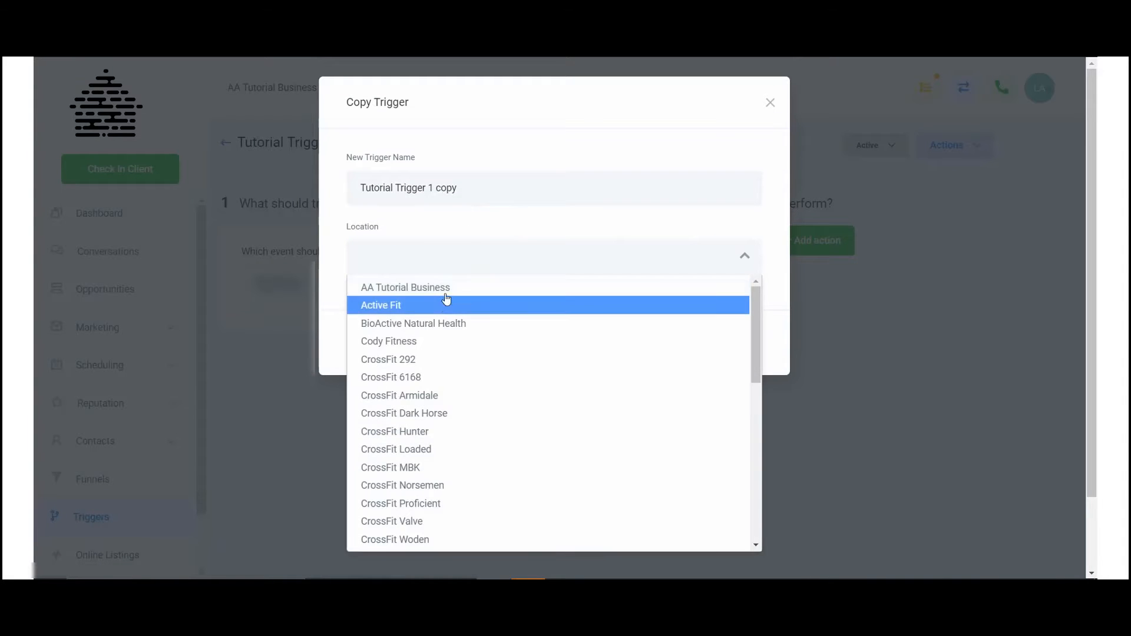
{"action": "left_click", "coordinate": [462, 285]}
{"action": "left_click", "coordinate": [721, 350]}
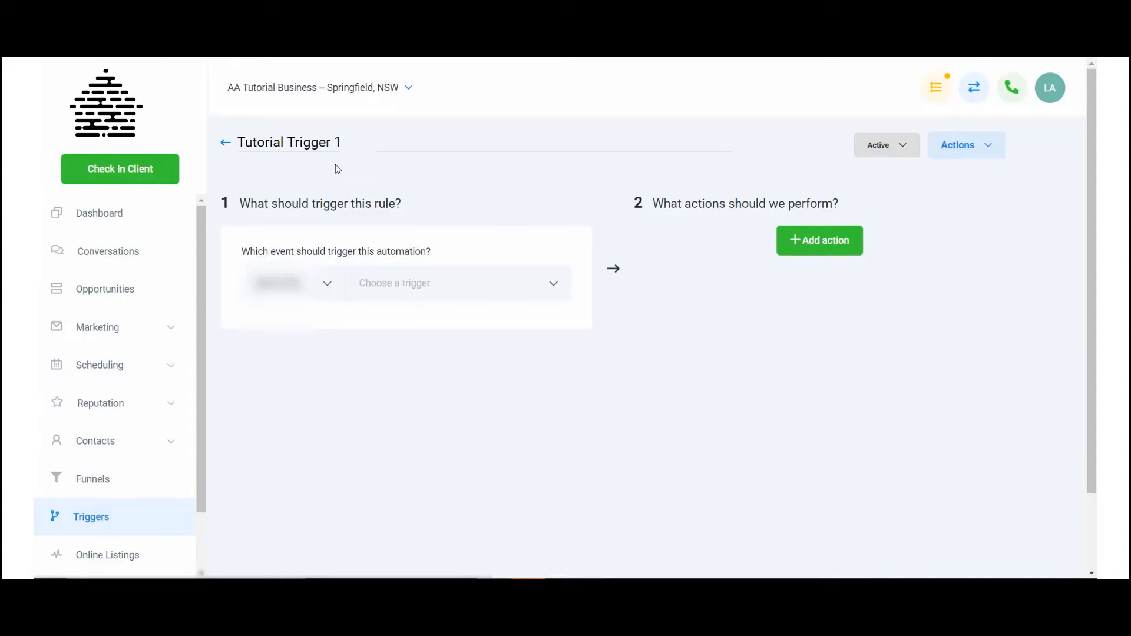
Step: Open "Tutorial Trigger 1 copy" from the list of triggers to review it, and return to the list
{"action": "left_click", "coordinate": [226, 145]}
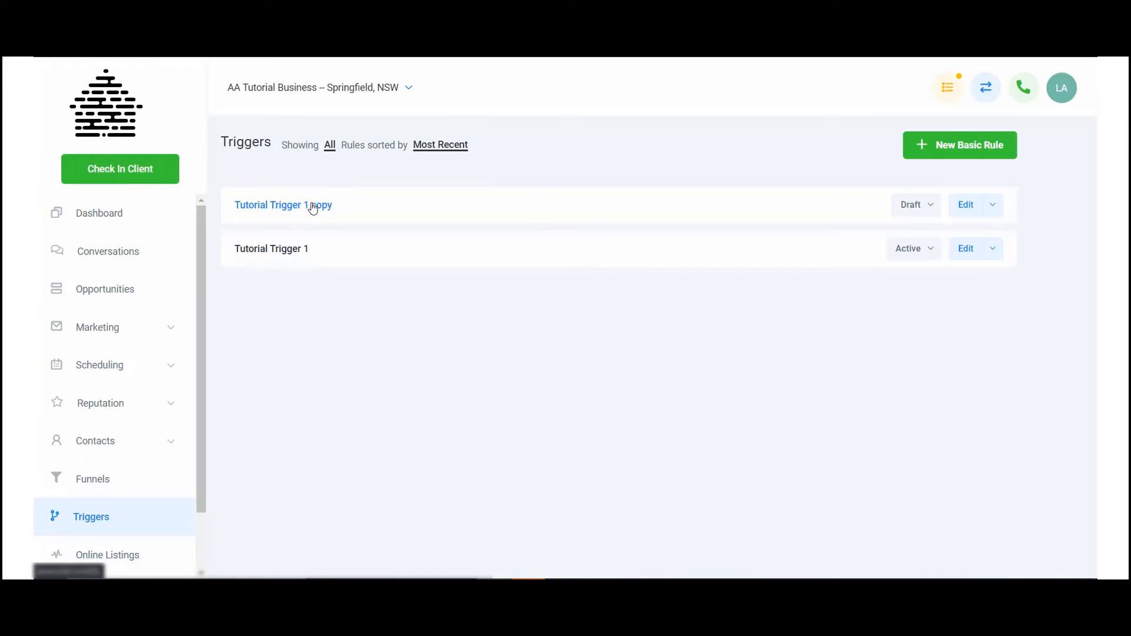
{"action": "left_click", "coordinate": [311, 206]}
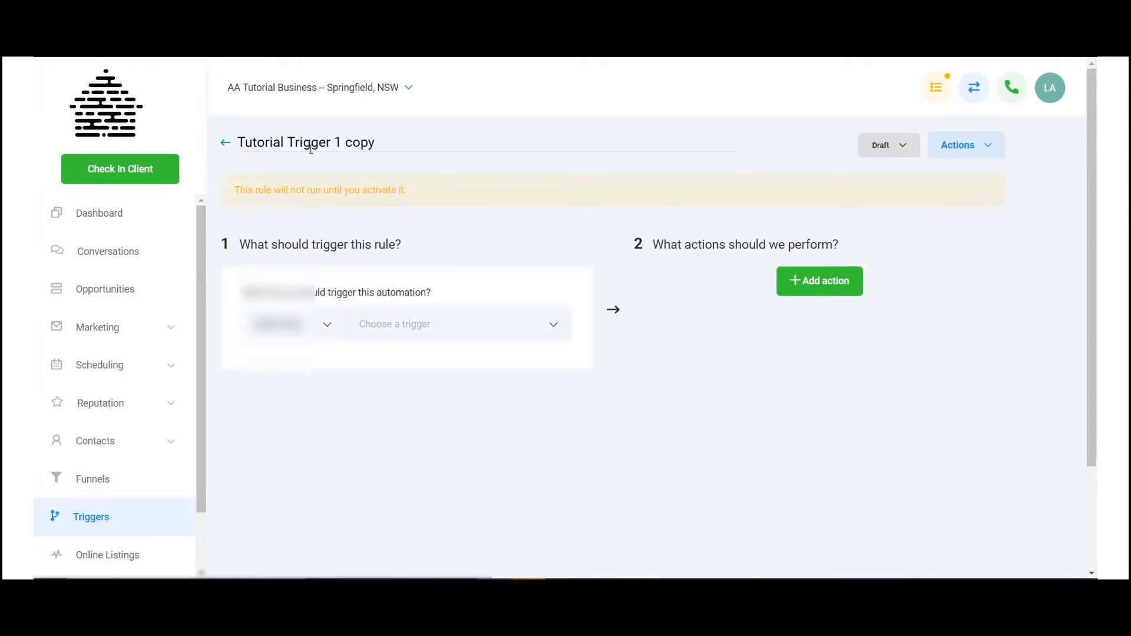
{"action": "left_click", "coordinate": [225, 145]}
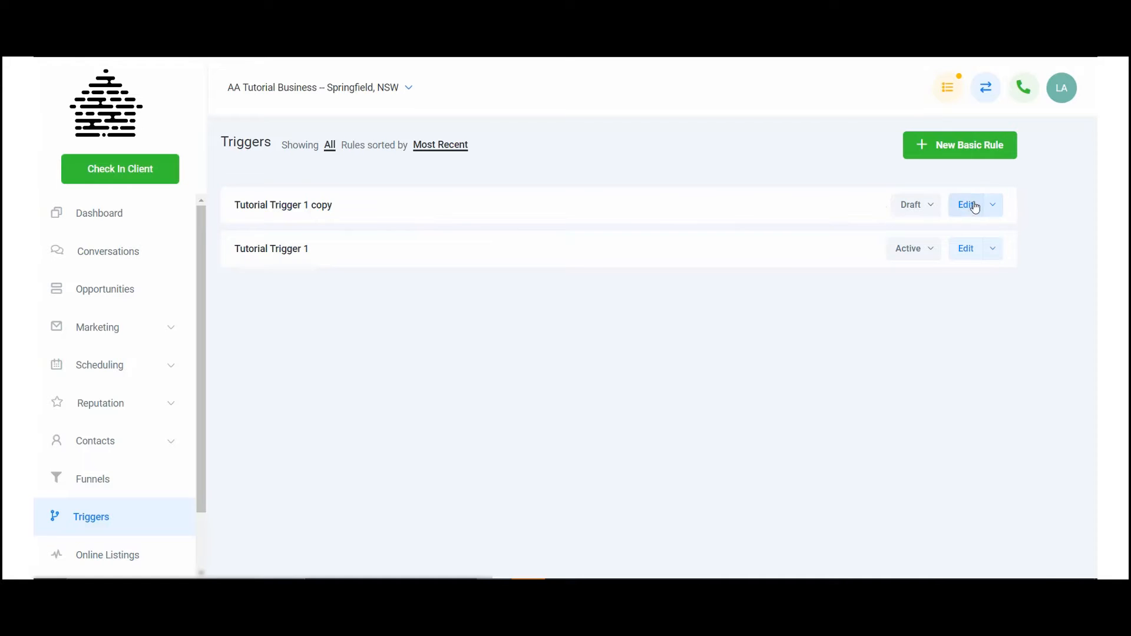
Step: Delete the "Tutorial Trigger 1 copy" rule from the list of triggers and confirm the deletion
{"action": "left_click", "coordinate": [994, 207]}
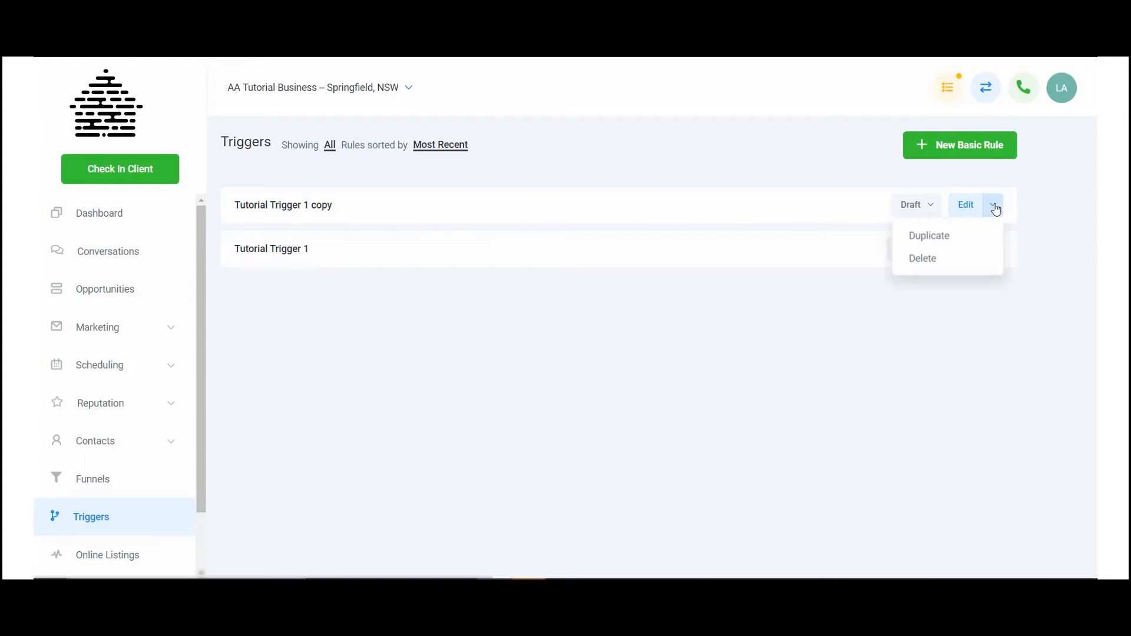
{"action": "left_click", "coordinate": [928, 258]}
{"action": "left_click", "coordinate": [629, 124]}
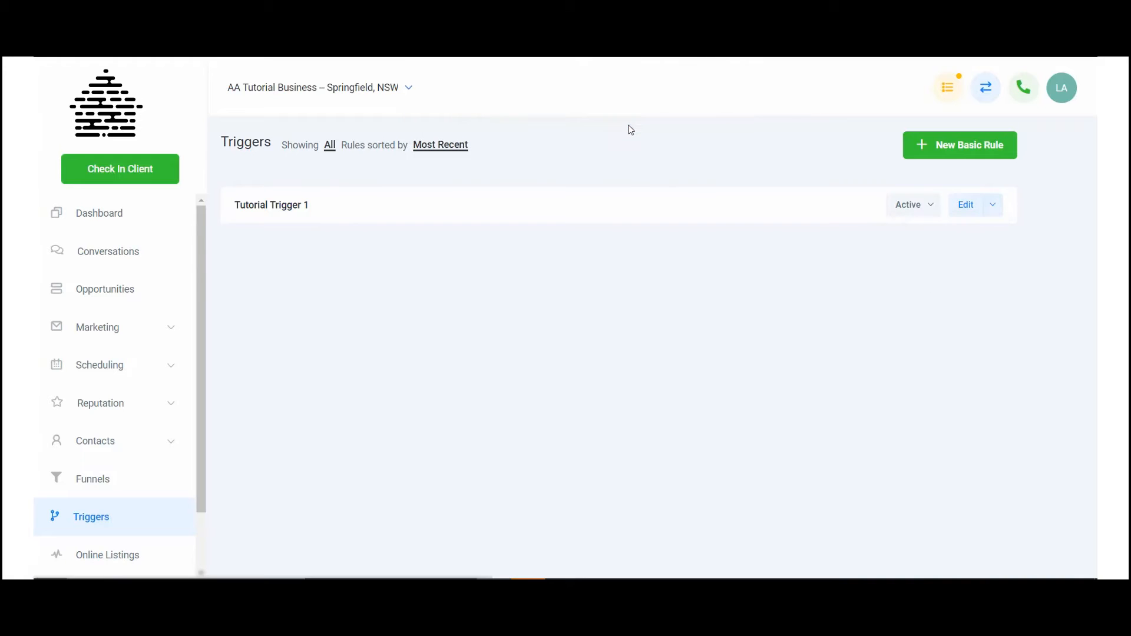
Step: Open the "Tutorial Trigger 1" rule for editing and choose Automation as the category of its triggering event
{"action": "left_click", "coordinate": [280, 210]}
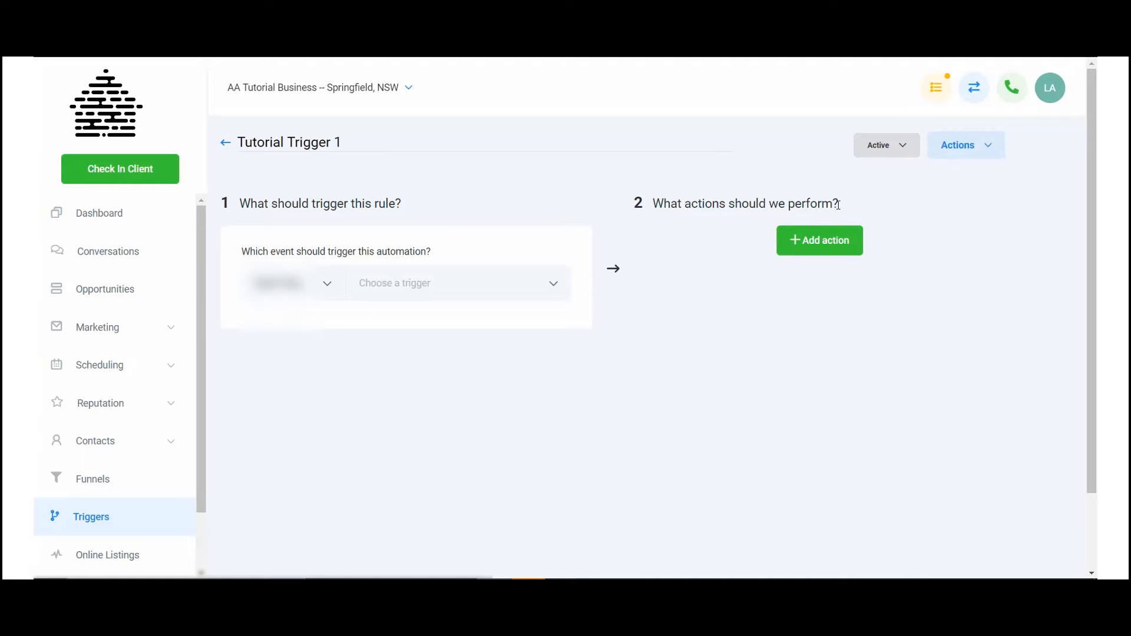
{"action": "left_click", "coordinate": [325, 281]}
{"action": "left_click", "coordinate": [324, 281]}
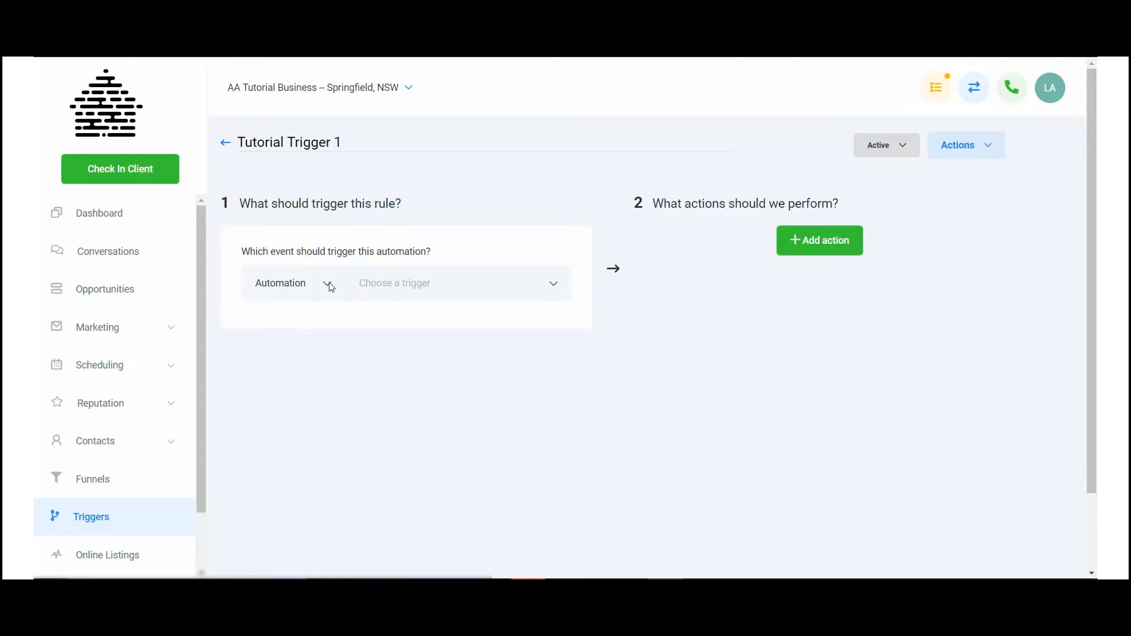
{"action": "left_click", "coordinate": [331, 287]}
{"action": "left_click", "coordinate": [289, 342]}
{"action": "left_click", "coordinate": [330, 287]}
{"action": "left_click", "coordinate": [308, 316]}
Step: Examine the Automation trigger events available for the rule, from Added to campaign through Task reminder
{"action": "left_click", "coordinate": [467, 288]}
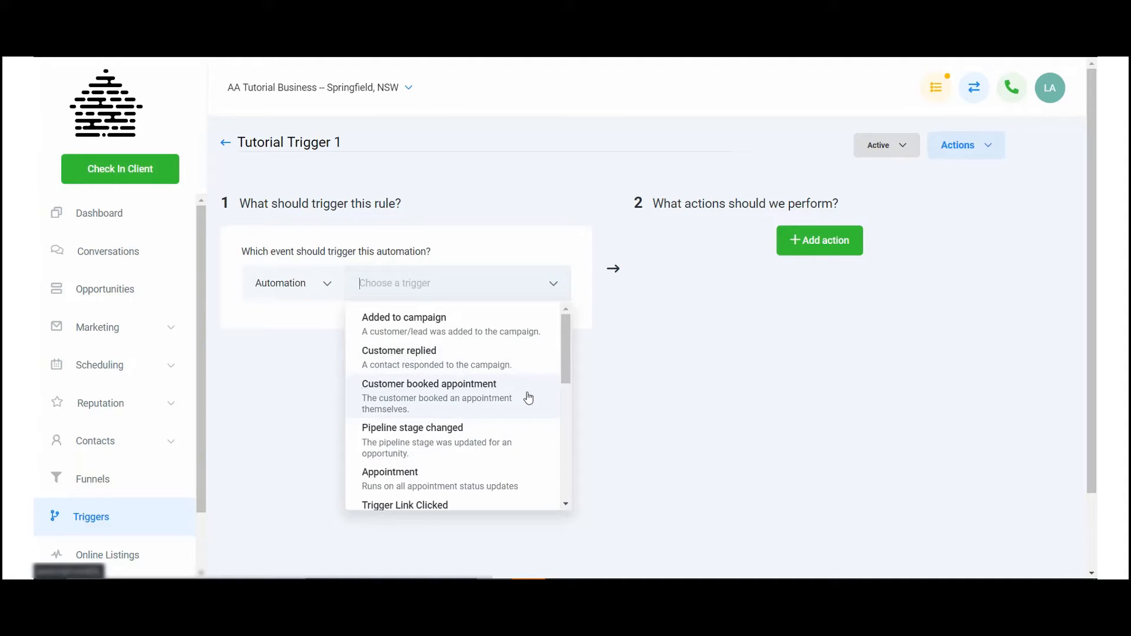
{"action": "scroll", "coordinate": [524, 412], "scroll_direction": "down", "scroll_amount": 1}
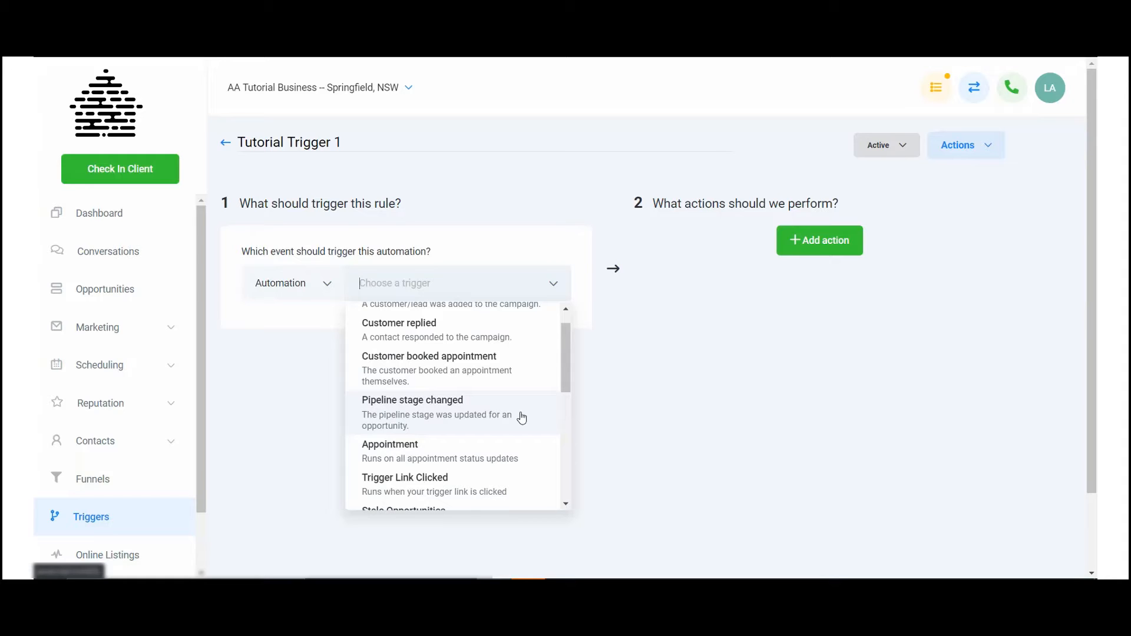
{"action": "scroll", "coordinate": [522, 417], "scroll_direction": "down", "scroll_amount": 1}
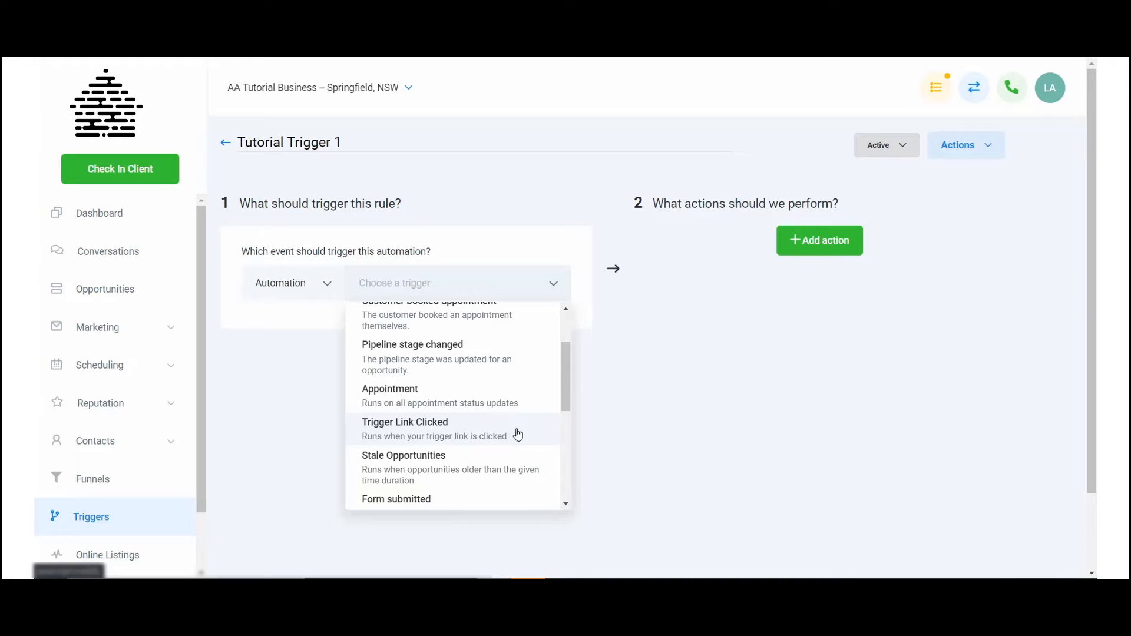
{"action": "scroll", "coordinate": [518, 432], "scroll_direction": "down", "scroll_amount": 2}
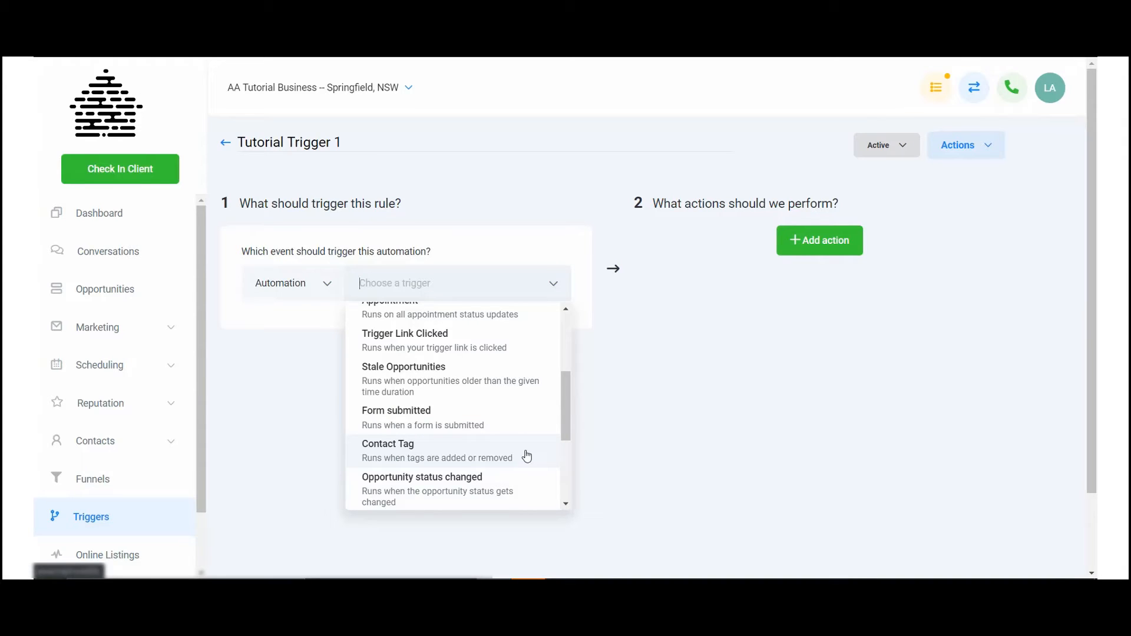
{"action": "scroll", "coordinate": [526, 455], "scroll_direction": "down", "scroll_amount": 2}
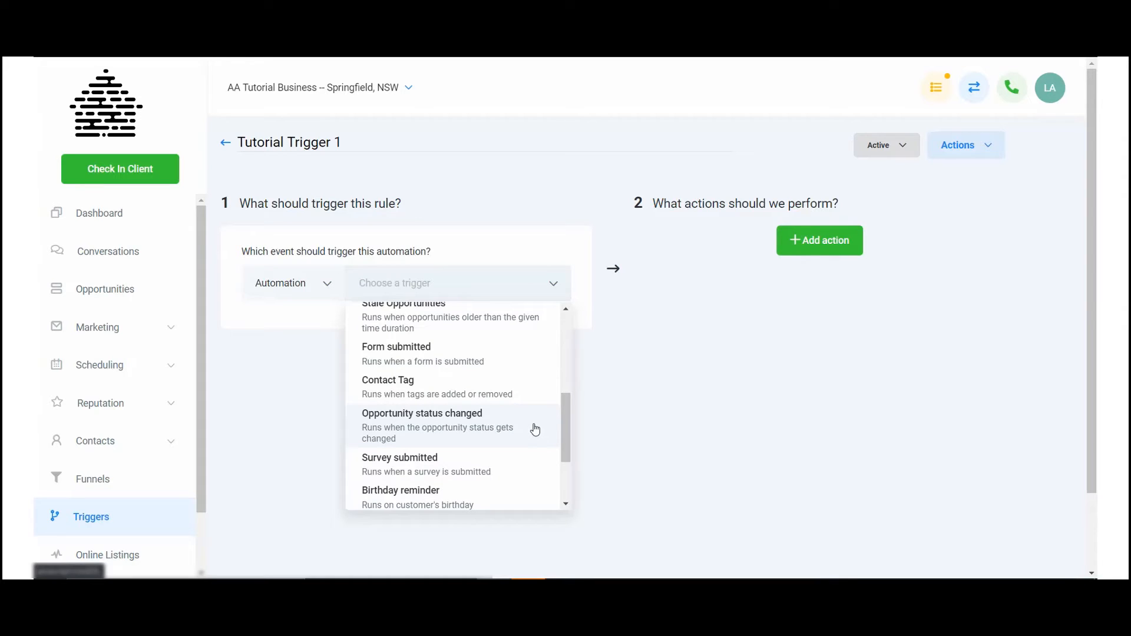
{"action": "scroll", "coordinate": [534, 430], "scroll_direction": "down", "scroll_amount": 1}
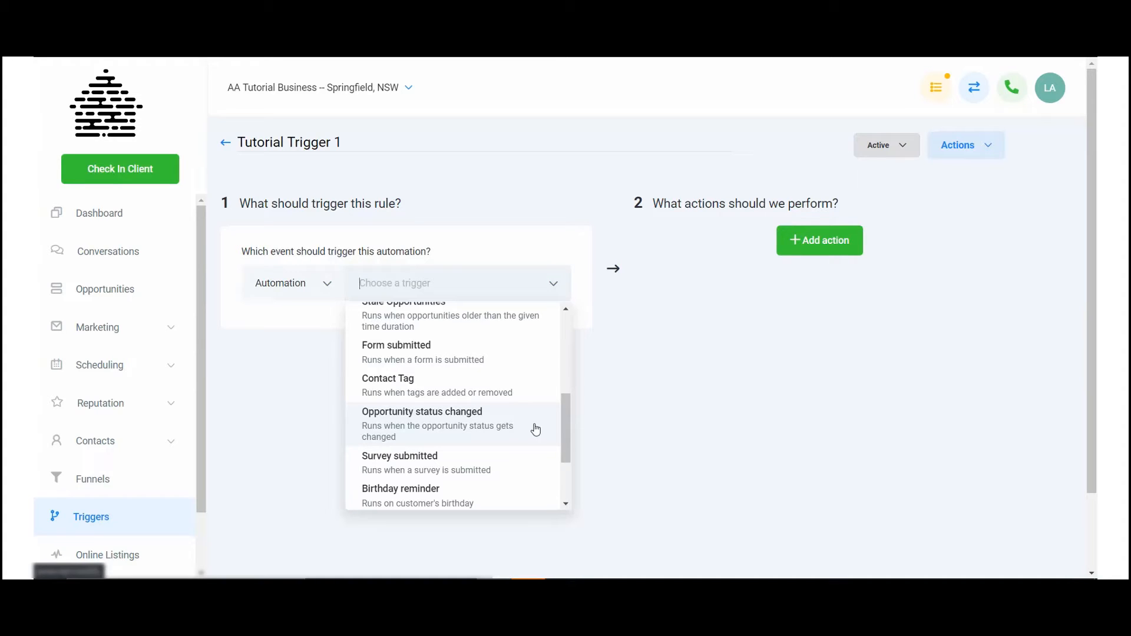
{"action": "scroll", "coordinate": [534, 429], "scroll_direction": "down", "scroll_amount": 1}
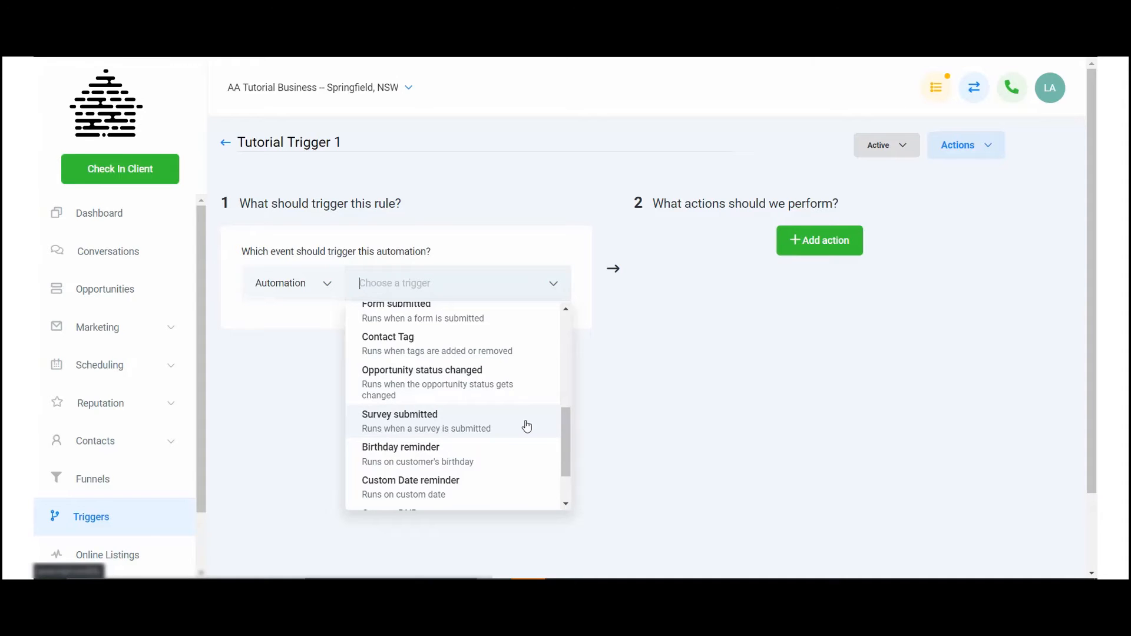
{"action": "scroll", "coordinate": [527, 426], "scroll_direction": "down", "scroll_amount": 1}
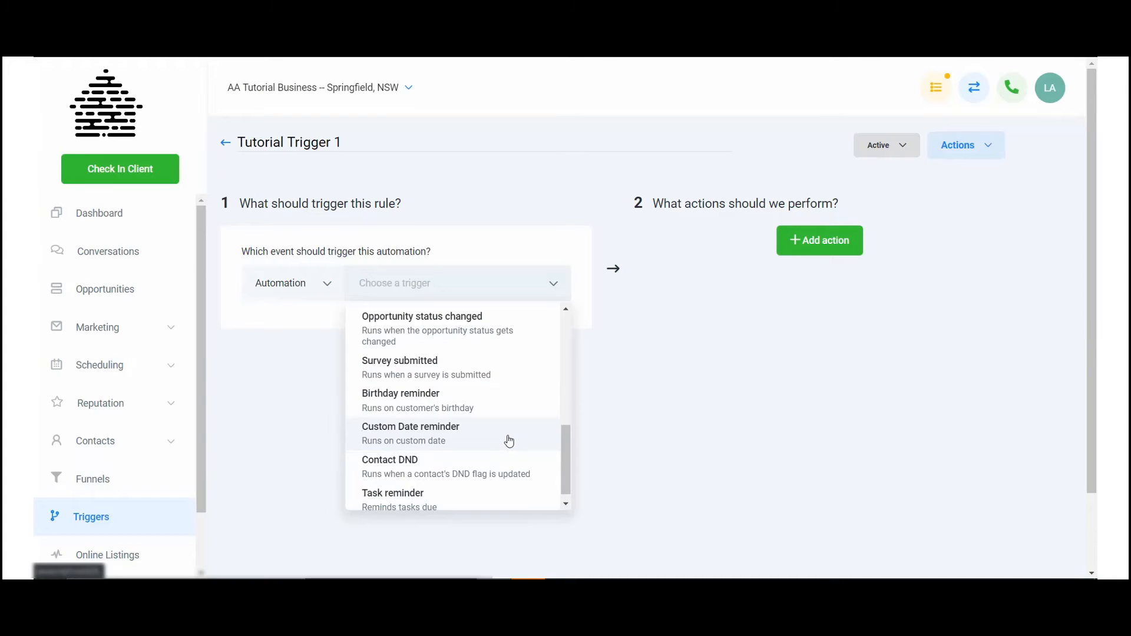
{"action": "scroll", "coordinate": [507, 441], "scroll_direction": "down", "scroll_amount": 1}
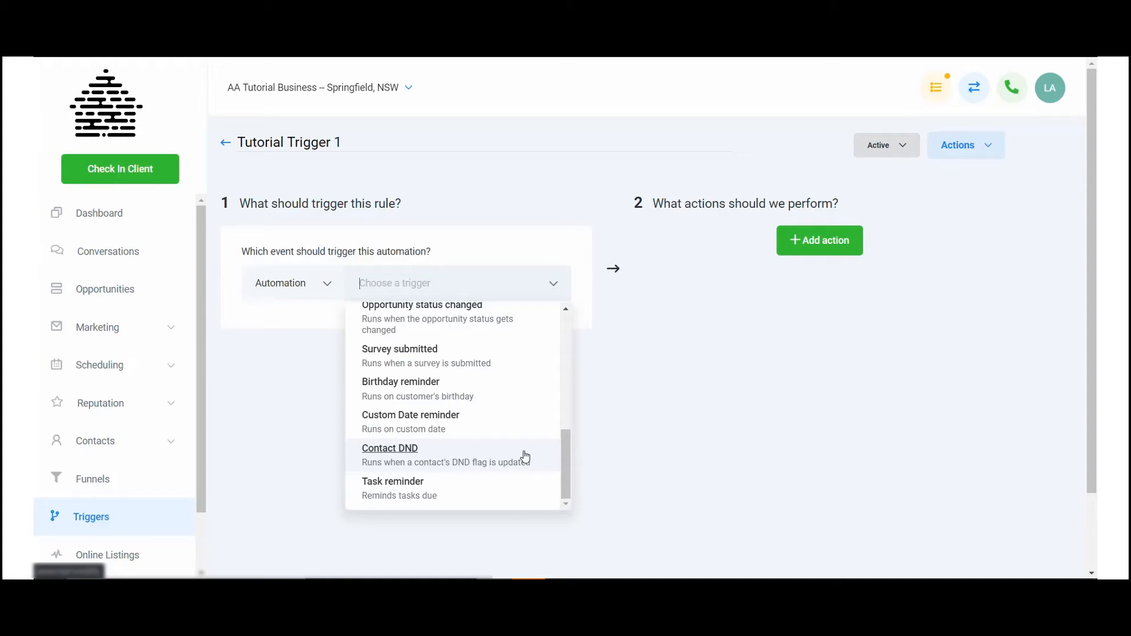
{"action": "scroll", "coordinate": [518, 475], "scroll_direction": "down", "scroll_amount": 1}
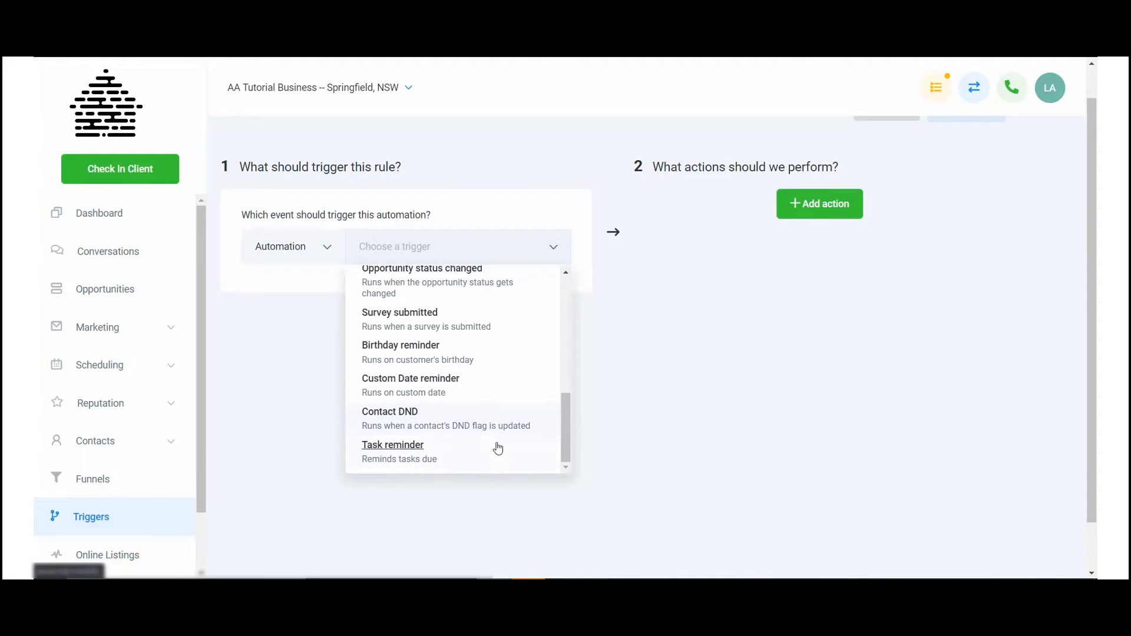
{"action": "scroll", "coordinate": [504, 458], "scroll_direction": "up", "scroll_amount": 5}
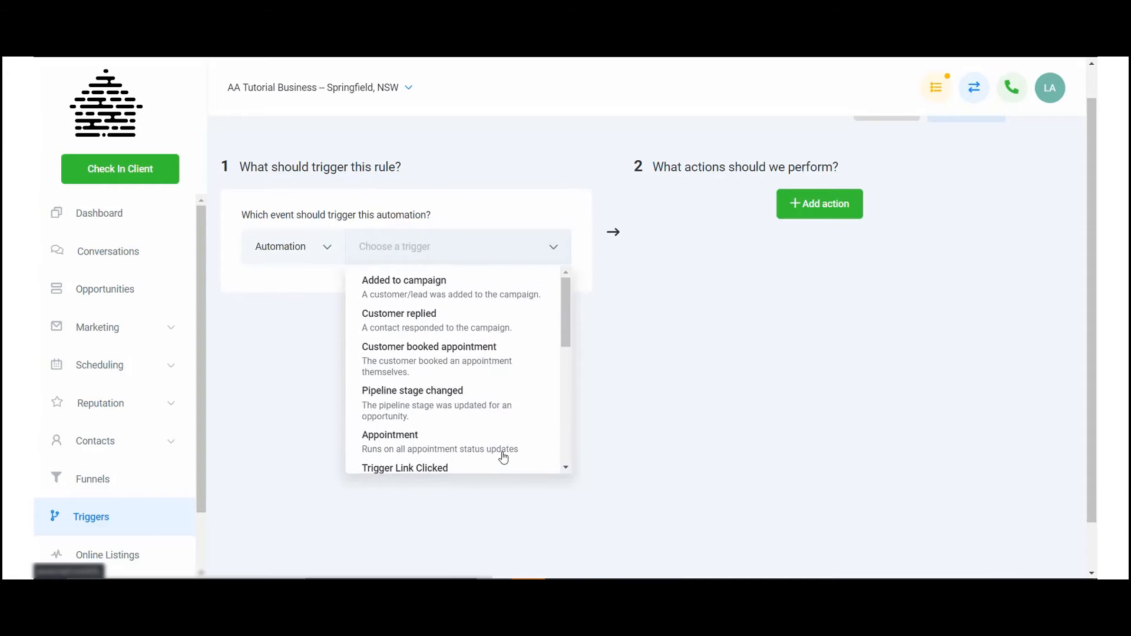
{"action": "scroll", "coordinate": [502, 457], "scroll_direction": "up", "scroll_amount": 1}
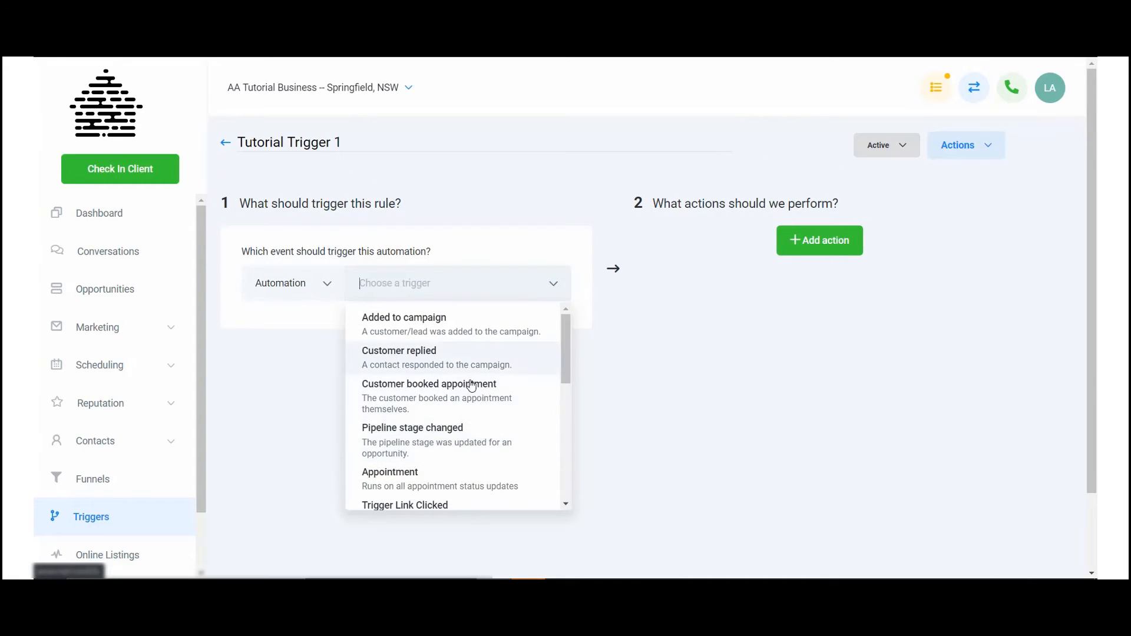
Step: Choose Form submitted as the event that triggers the rule
{"action": "scroll", "coordinate": [481, 389], "scroll_direction": "down", "scroll_amount": 2}
{"action": "scroll", "coordinate": [472, 385], "scroll_direction": "down", "scroll_amount": 3}
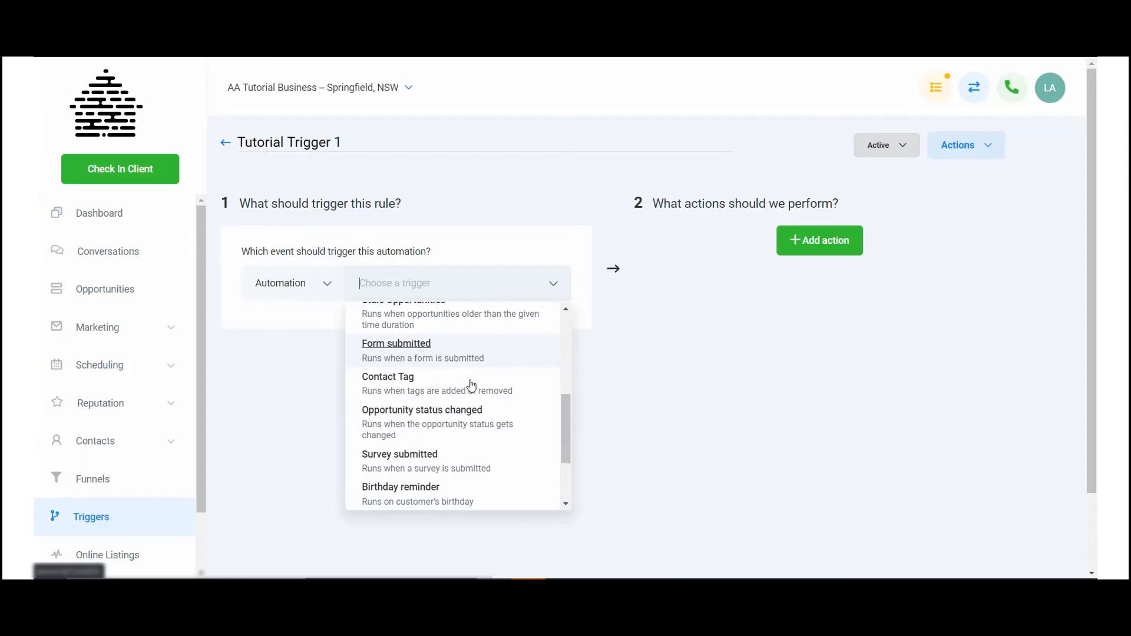
{"action": "left_click", "coordinate": [490, 360]}
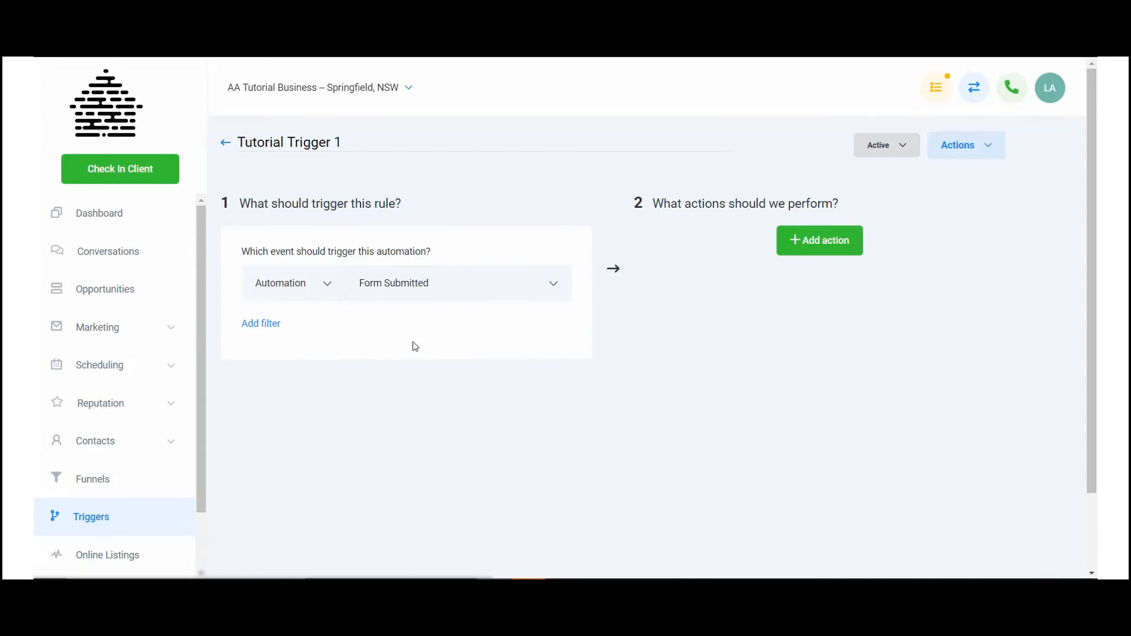
{"action": "left_click", "coordinate": [385, 299]}
{"action": "left_click", "coordinate": [320, 385]}
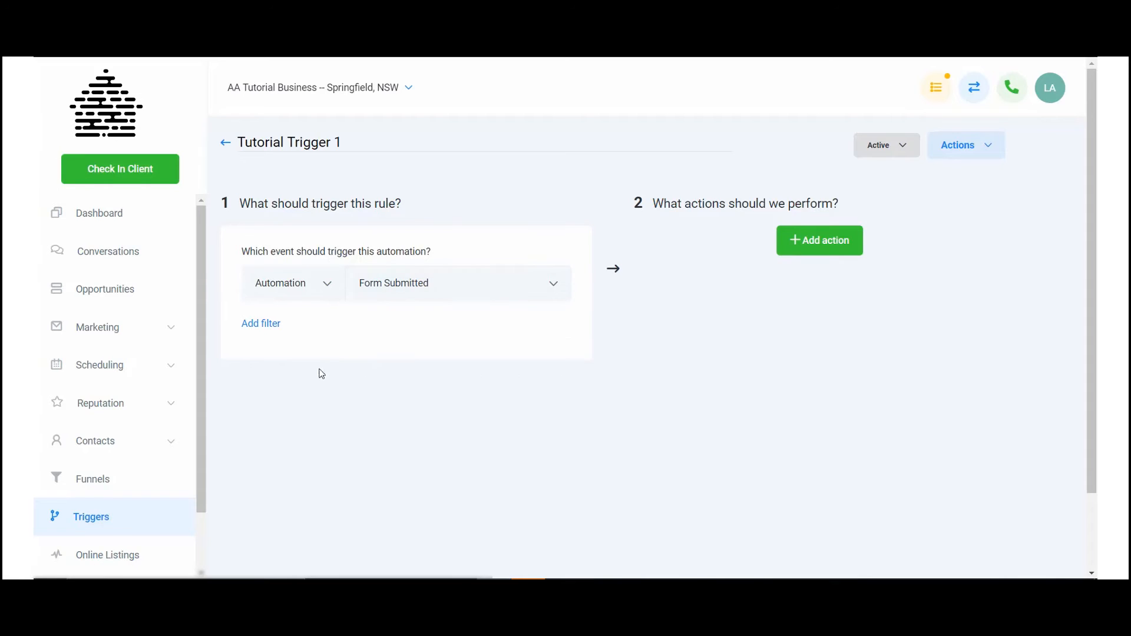
Step: Add a filter to the rule's trigger so that Form is Plateau Facebook Ad
{"action": "left_click", "coordinate": [270, 324]}
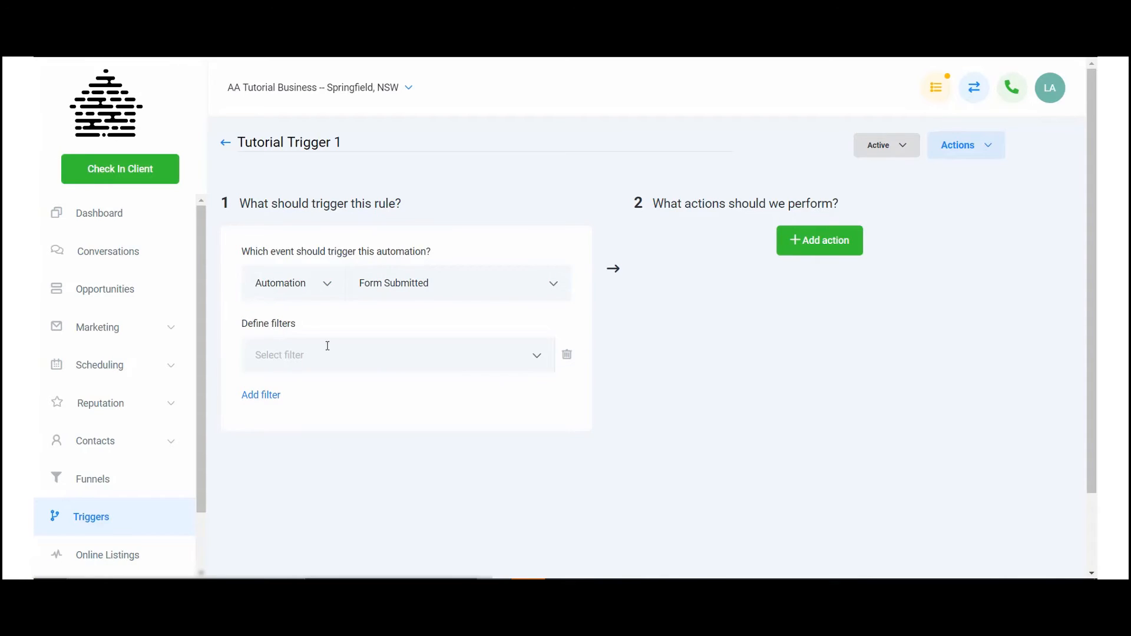
{"action": "left_click", "coordinate": [348, 355]}
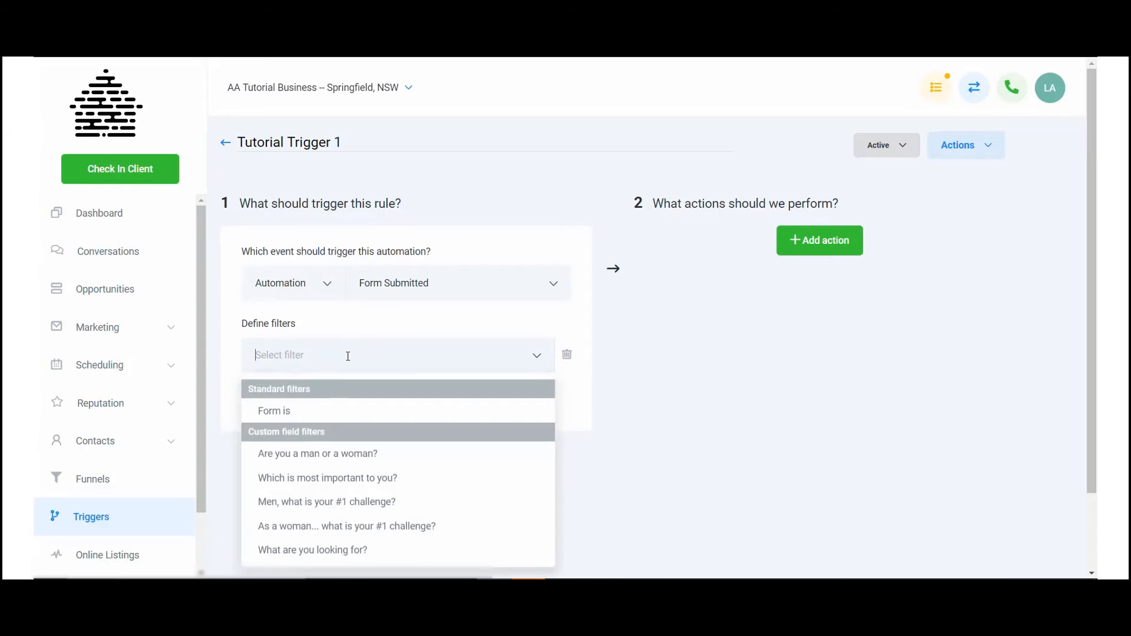
{"action": "left_click", "coordinate": [339, 414]}
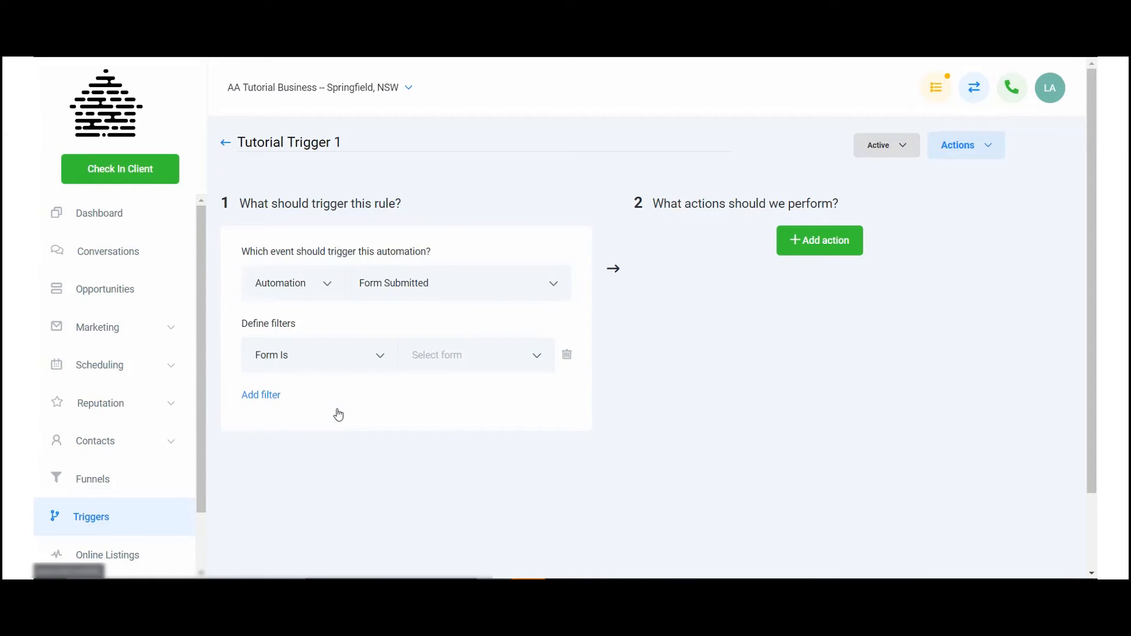
{"action": "left_click", "coordinate": [455, 356]}
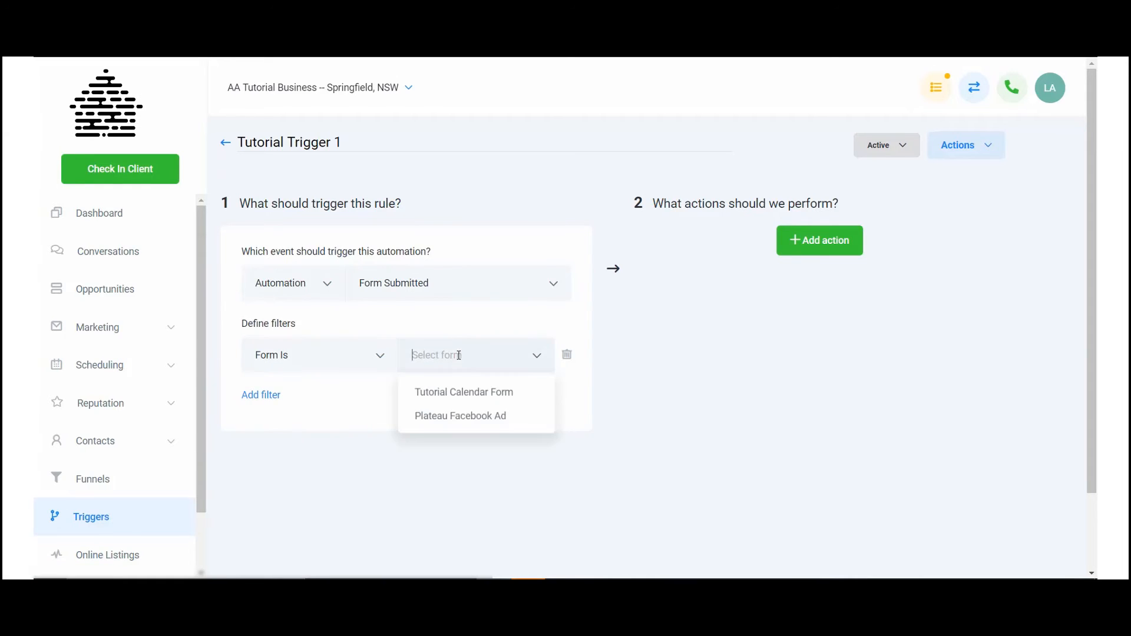
{"action": "left_click", "coordinate": [470, 416]}
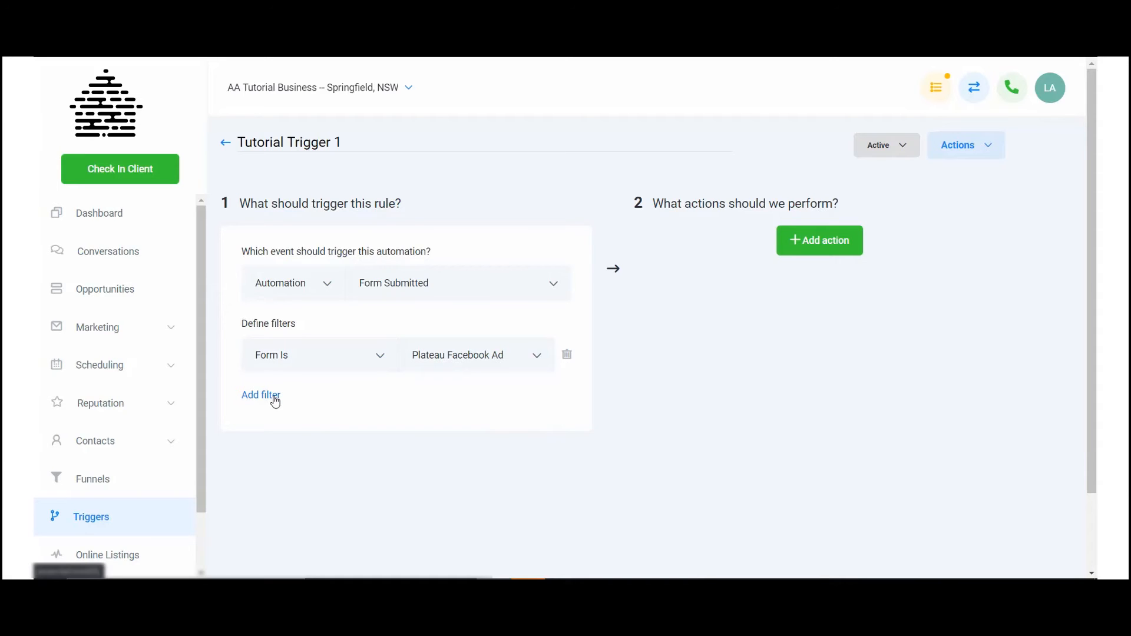
Step: Add a second filter on the custom field "Are you a man or a woman?" and delete that filter
{"action": "left_click", "coordinate": [275, 402]}
{"action": "left_click", "coordinate": [339, 396]}
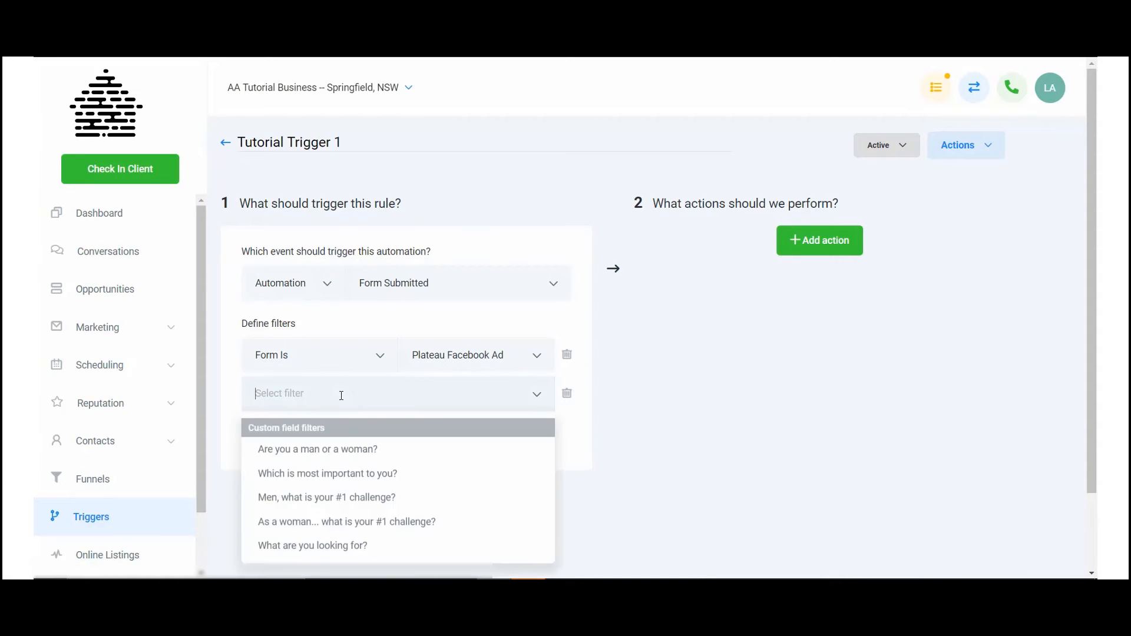
{"action": "left_click", "coordinate": [354, 449]}
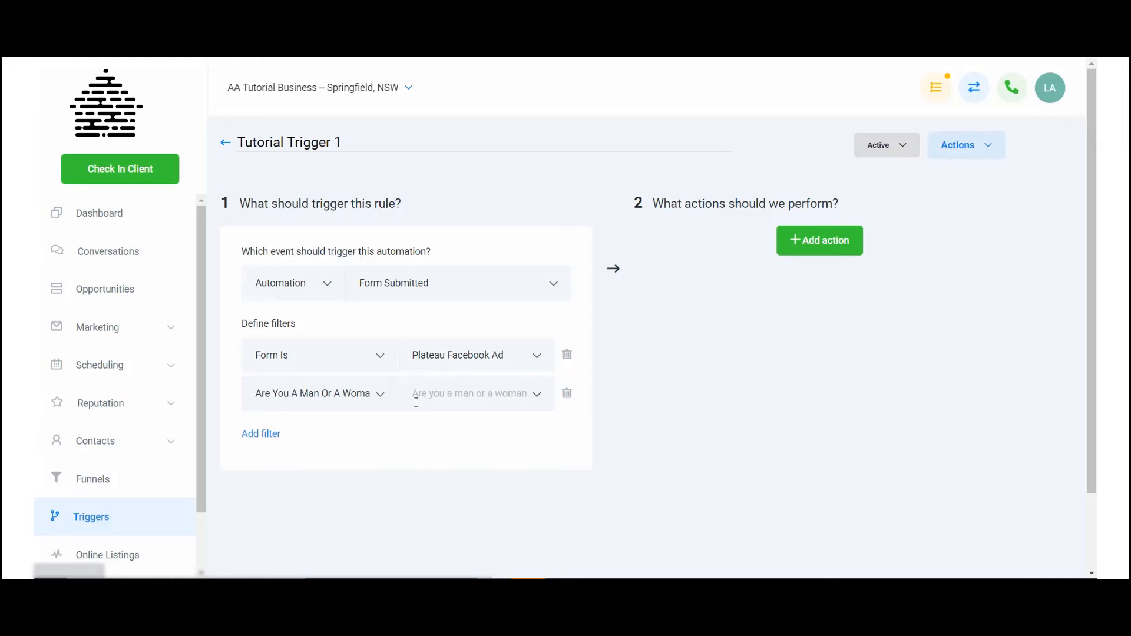
{"action": "left_click", "coordinate": [482, 394]}
{"action": "left_click", "coordinate": [472, 431]}
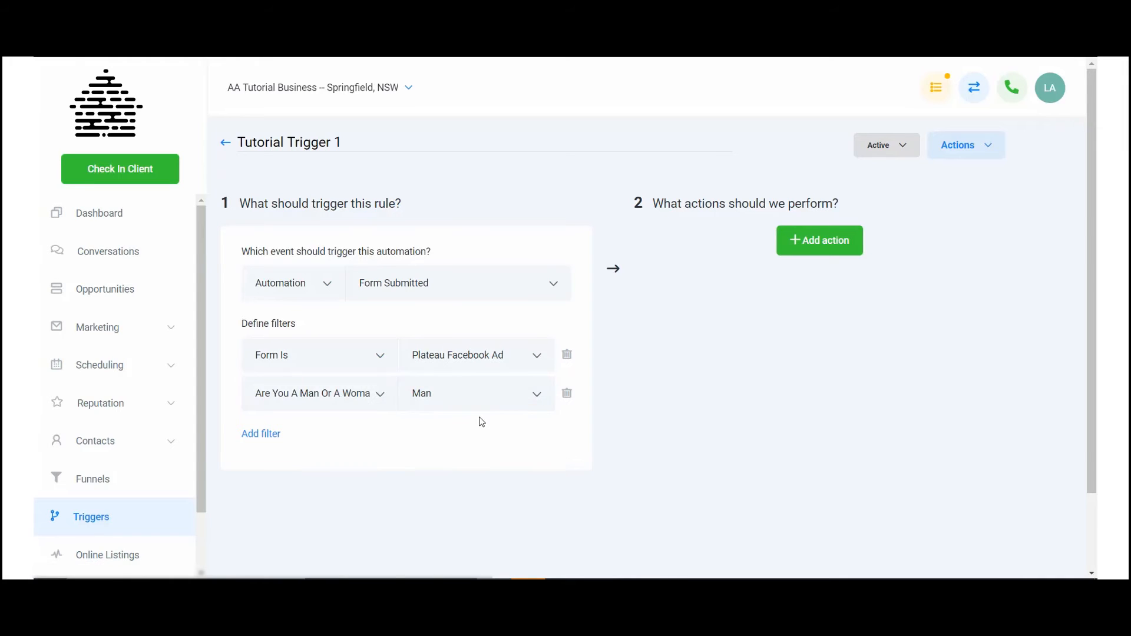
{"action": "left_click", "coordinate": [567, 395]}
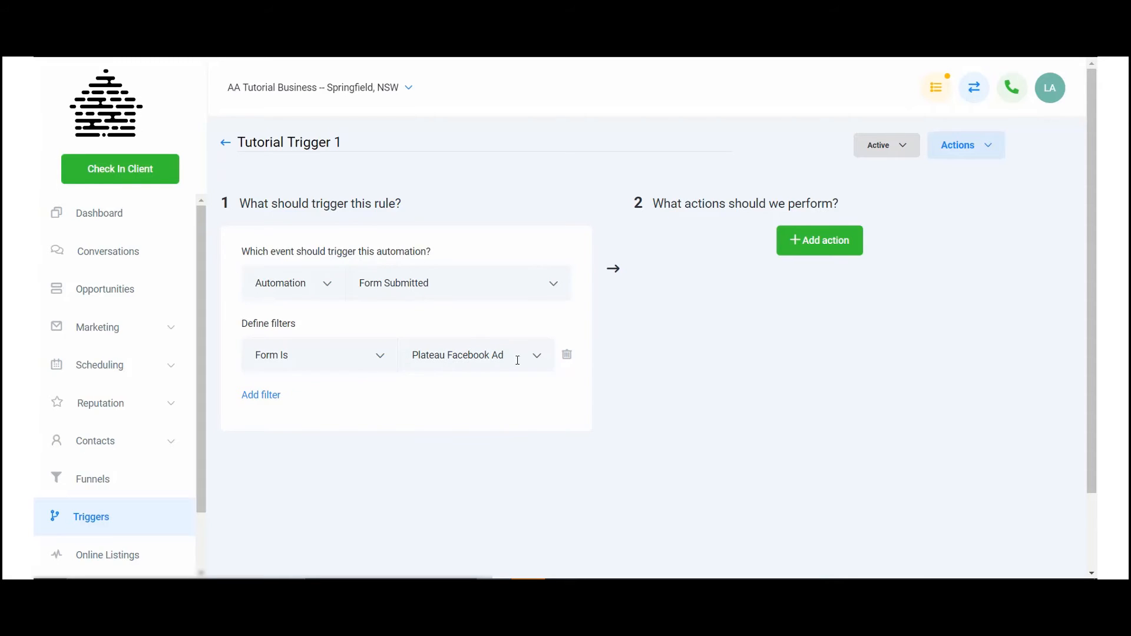
Step: Add a first action to the rule and review its available categories, keeping Automation
{"action": "left_click", "coordinate": [836, 241]}
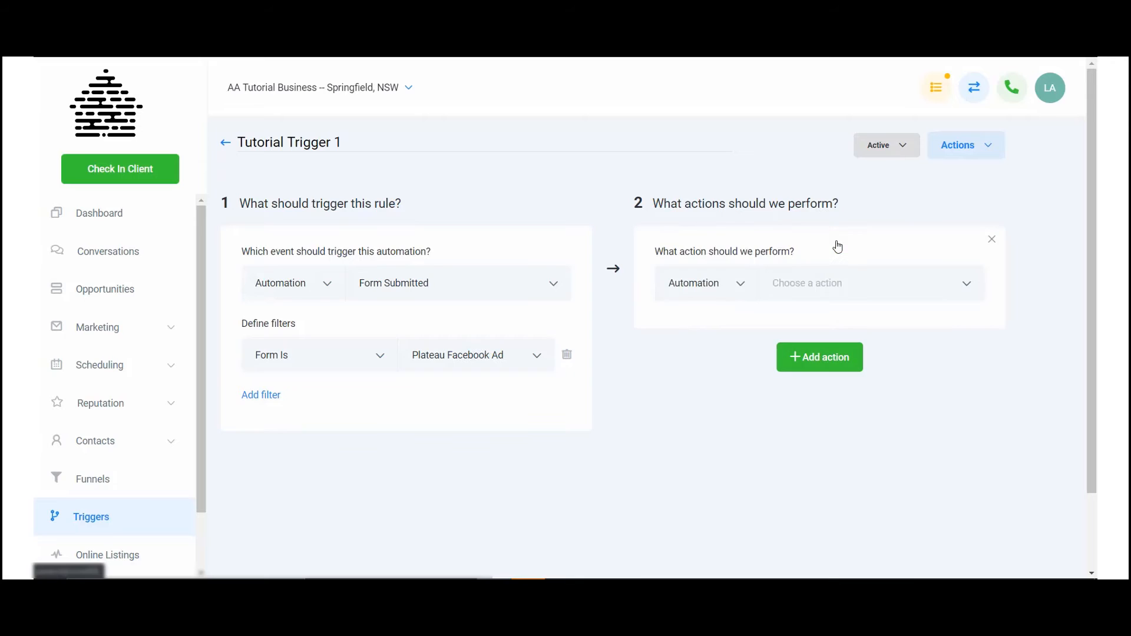
{"action": "left_click", "coordinate": [744, 281]}
{"action": "left_click", "coordinate": [744, 281]}
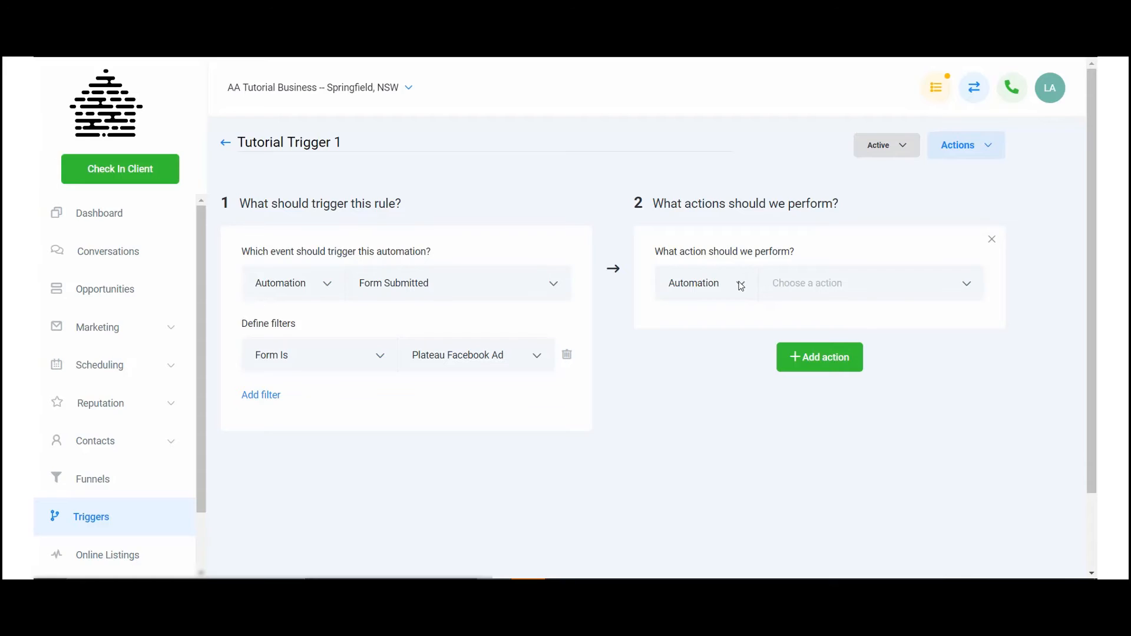
{"action": "left_click", "coordinate": [741, 285]}
{"action": "left_click", "coordinate": [741, 285]}
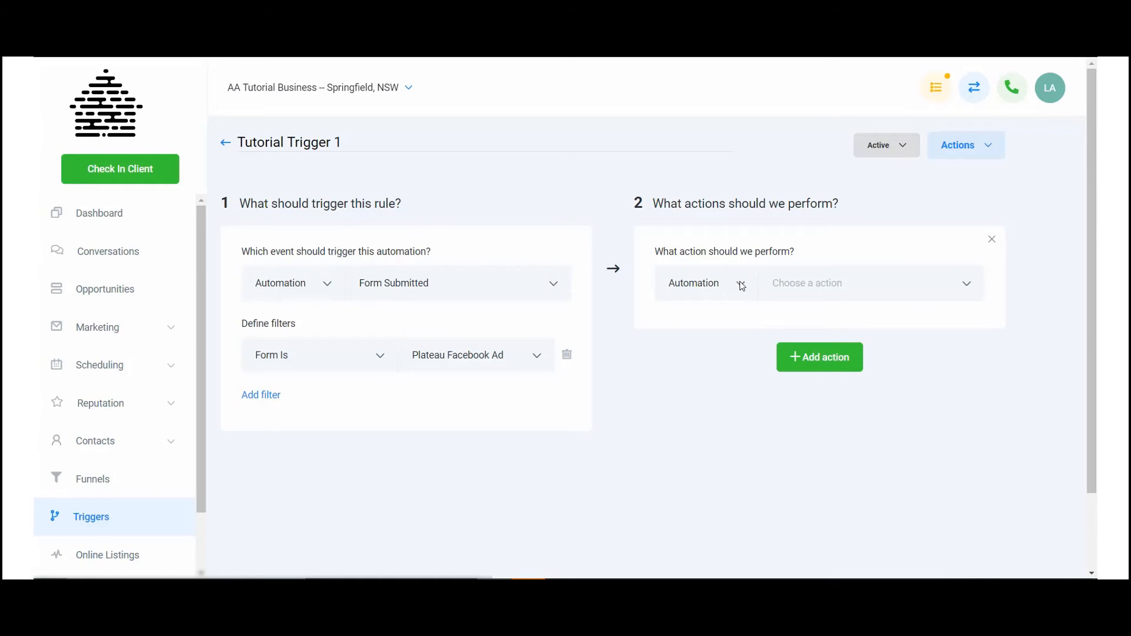
Step: Set the first action to Add to campaign with Demonstration Campaign Sequence as the campaign
{"action": "left_click", "coordinate": [850, 280]}
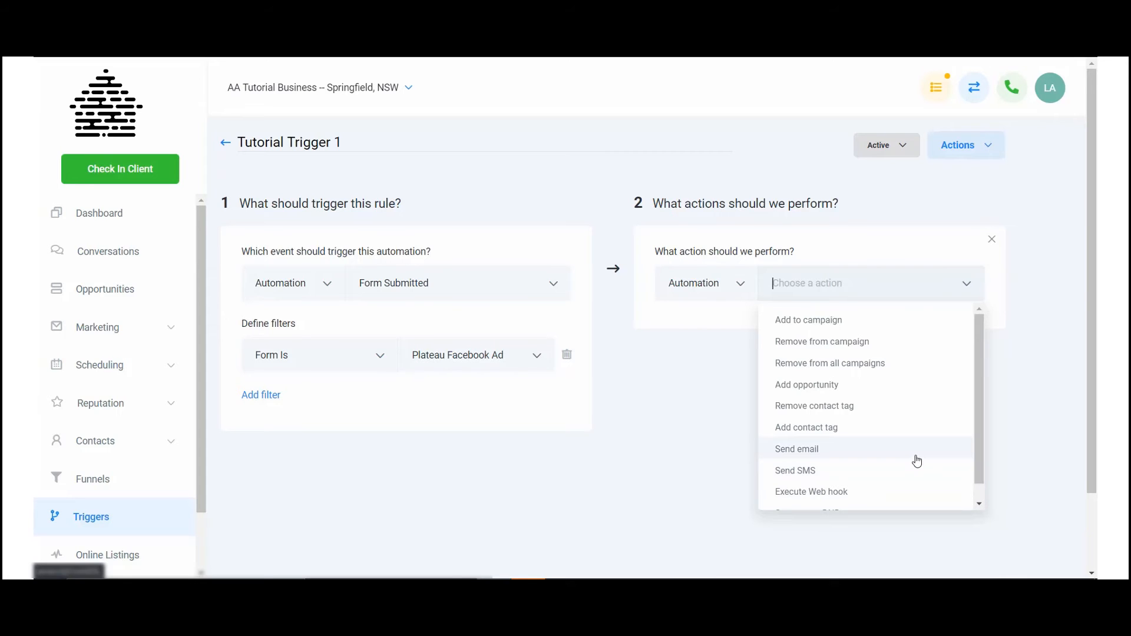
{"action": "scroll", "coordinate": [915, 471], "scroll_direction": "down", "scroll_amount": 1}
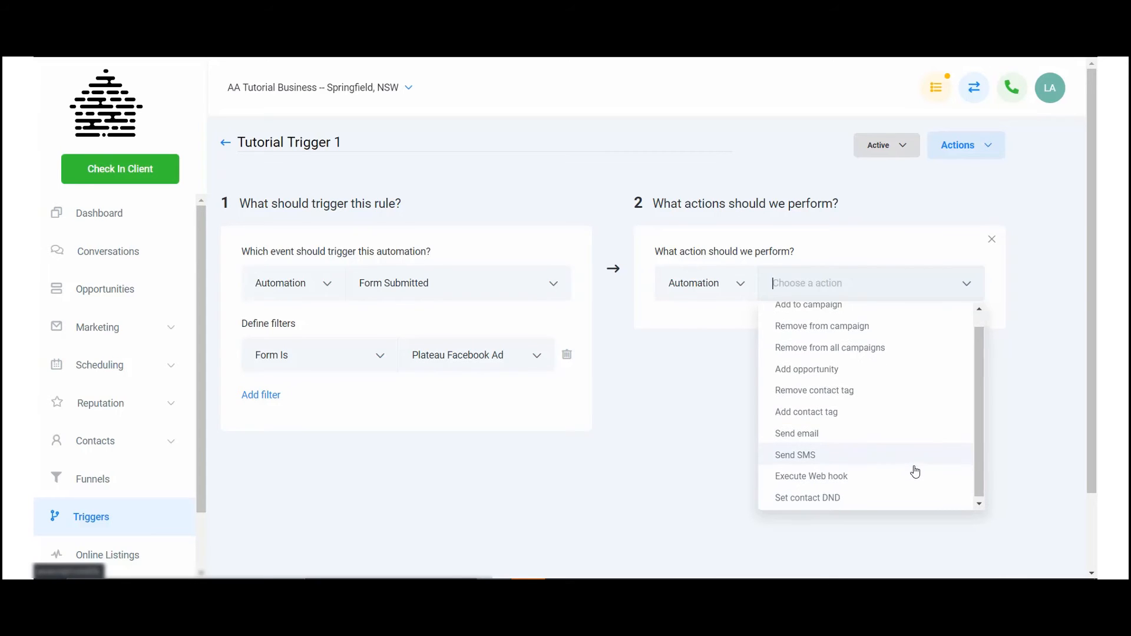
{"action": "scroll", "coordinate": [914, 471], "scroll_direction": "down", "scroll_amount": 2}
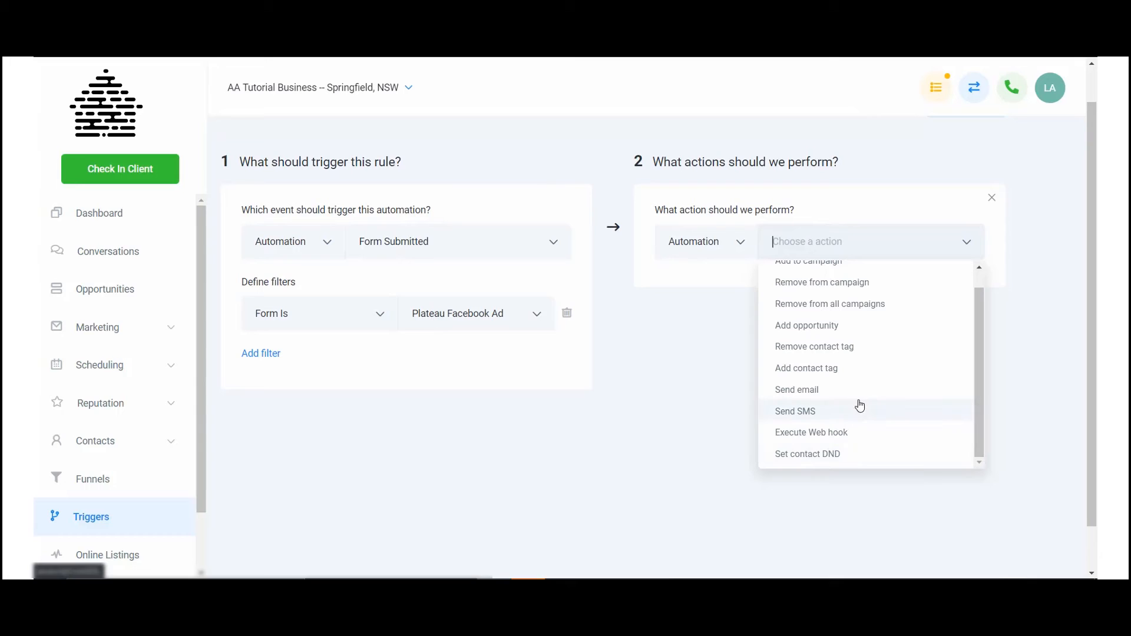
{"action": "scroll", "coordinate": [859, 405], "scroll_direction": "up", "scroll_amount": 1}
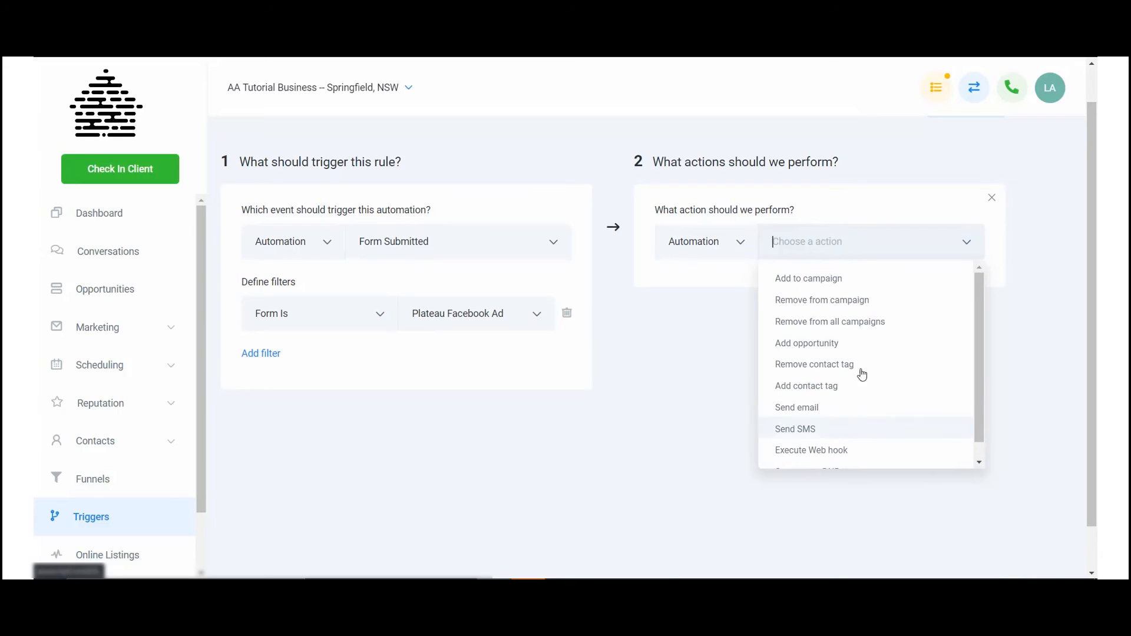
{"action": "left_click", "coordinate": [844, 279]}
{"action": "left_click", "coordinate": [855, 290]}
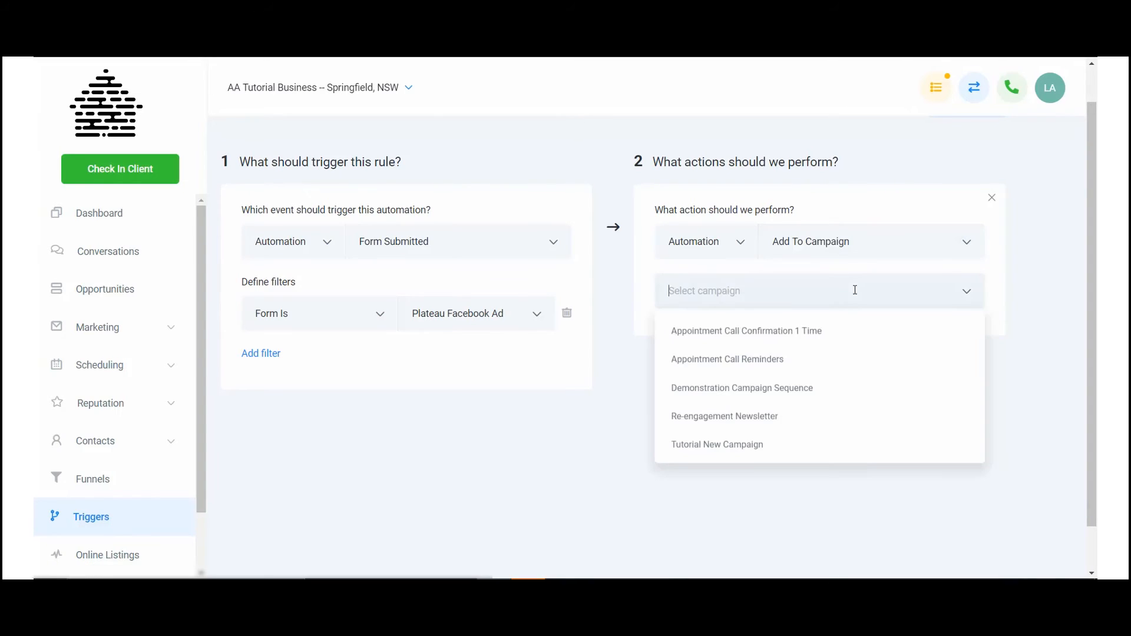
{"action": "left_click", "coordinate": [824, 388]}
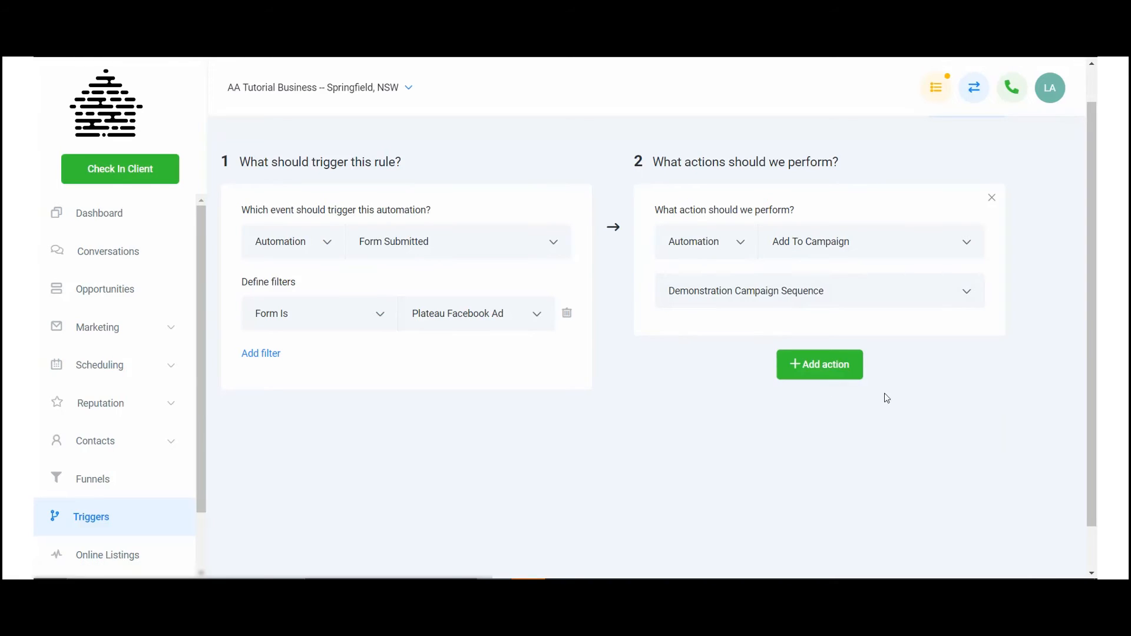
Step: Add a second action to the rule and set it to Send email
{"action": "left_click", "coordinate": [831, 368]}
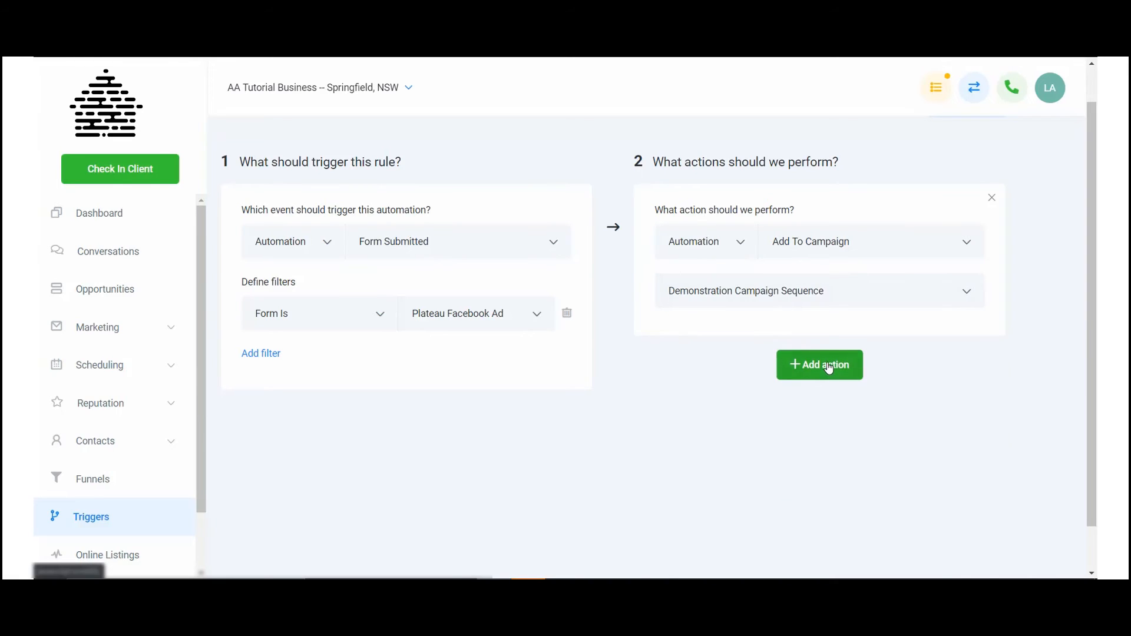
{"action": "left_click", "coordinate": [795, 416]}
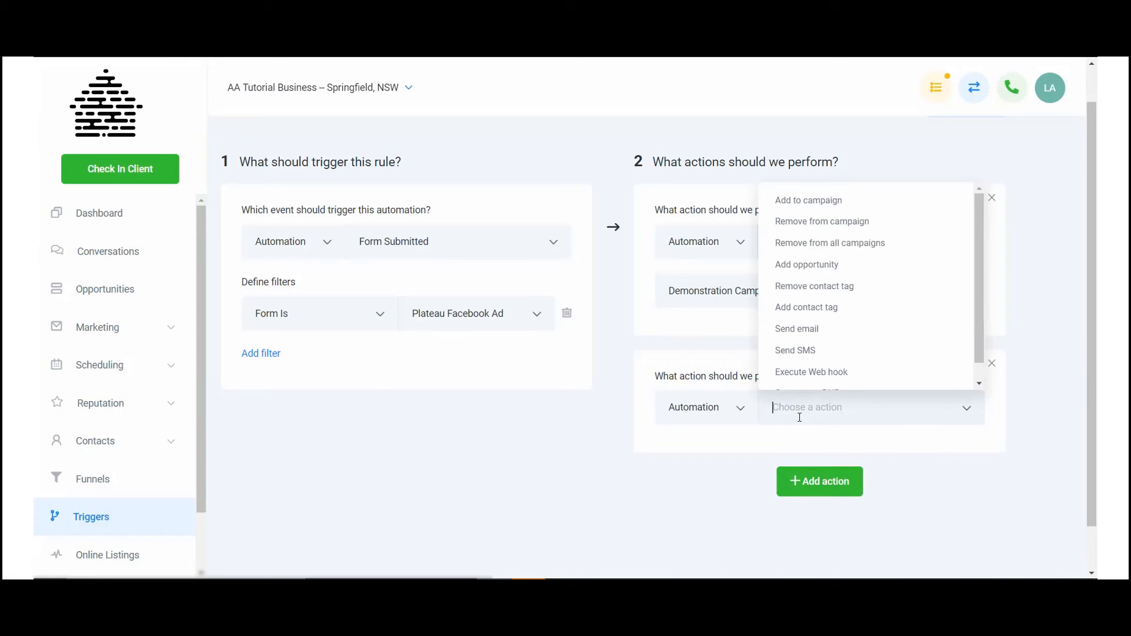
{"action": "left_click", "coordinate": [825, 335]}
Step: Fill in the sender's and recipient's email addresses for the Send Email action and look over its message section
{"action": "left_click", "coordinate": [736, 478]}
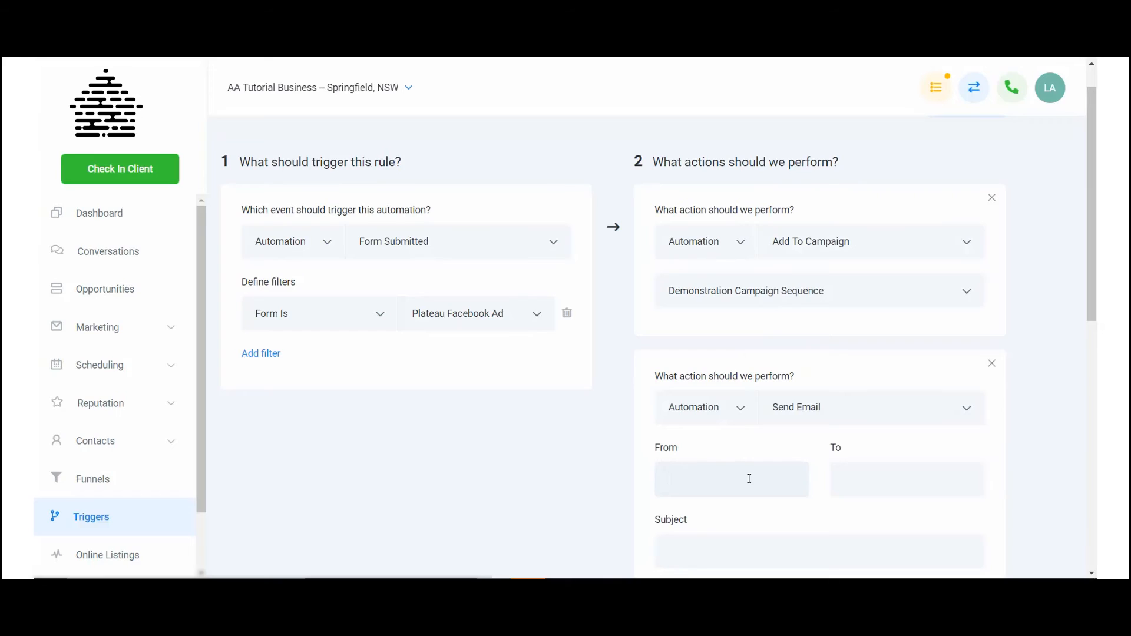
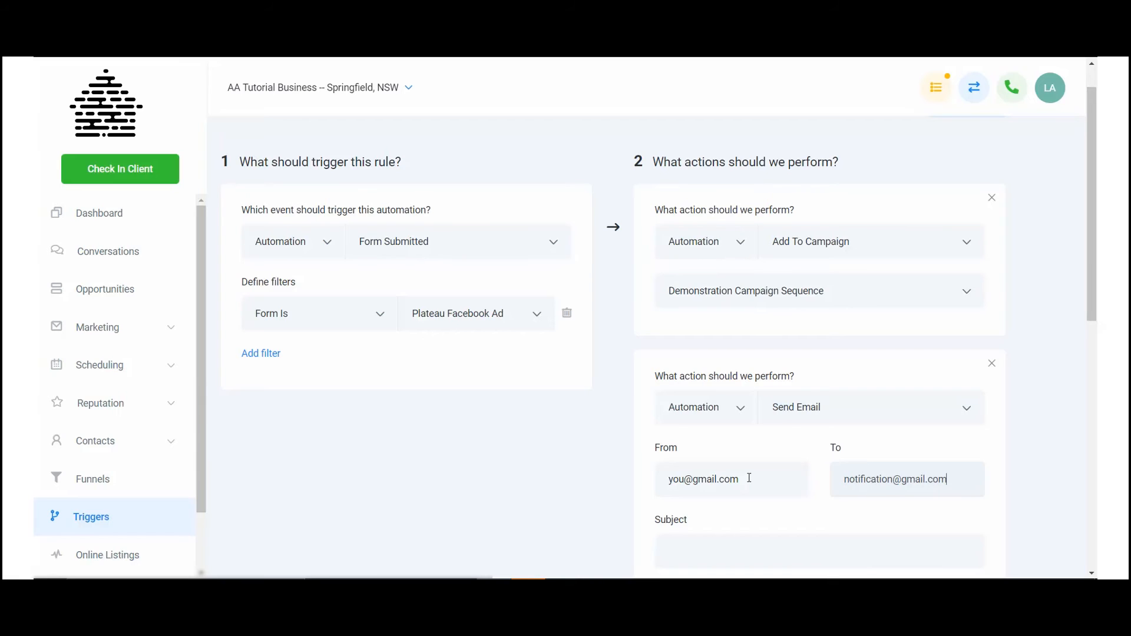
{"action": "scroll", "coordinate": [715, 447], "scroll_direction": "down", "scroll_amount": 2}
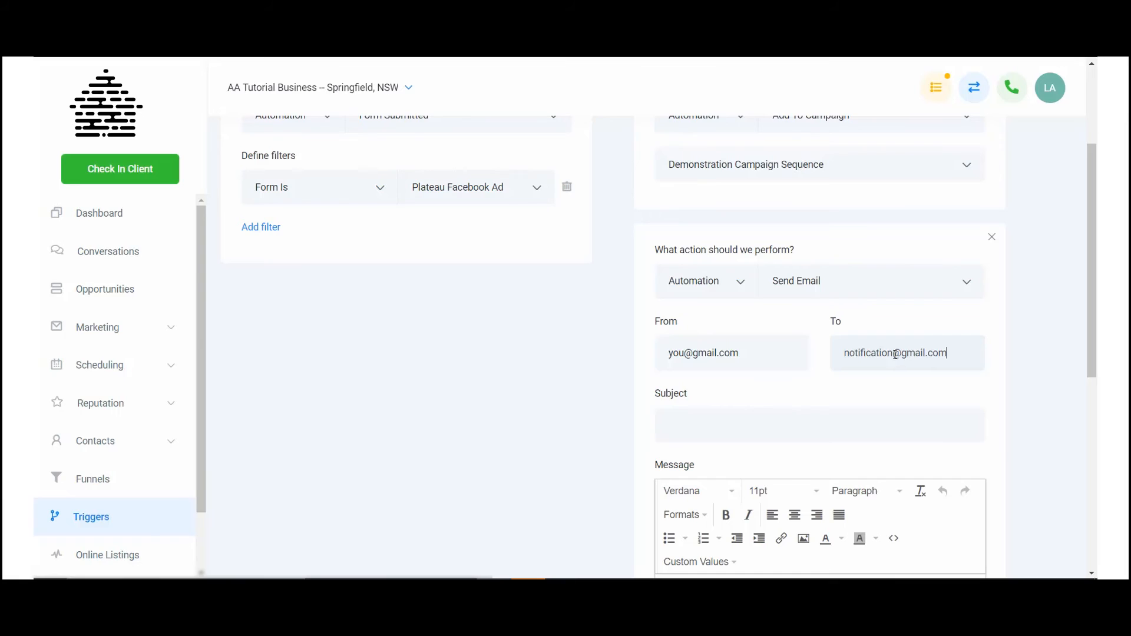
{"action": "scroll", "coordinate": [845, 427], "scroll_direction": "down", "scroll_amount": 7}
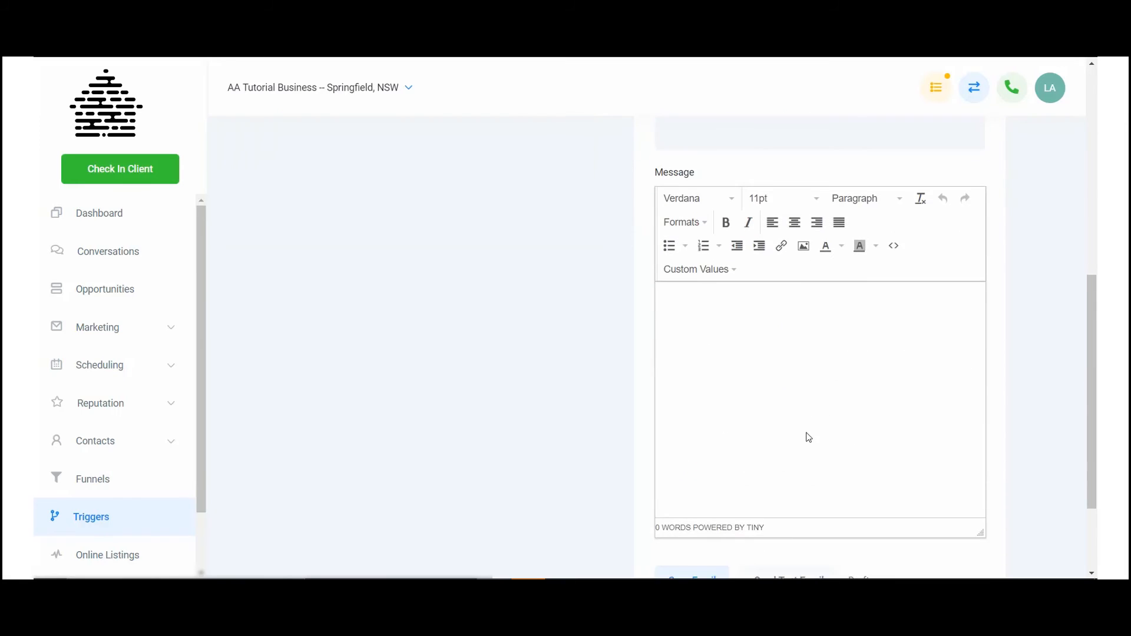
{"action": "left_click", "coordinate": [692, 451]}
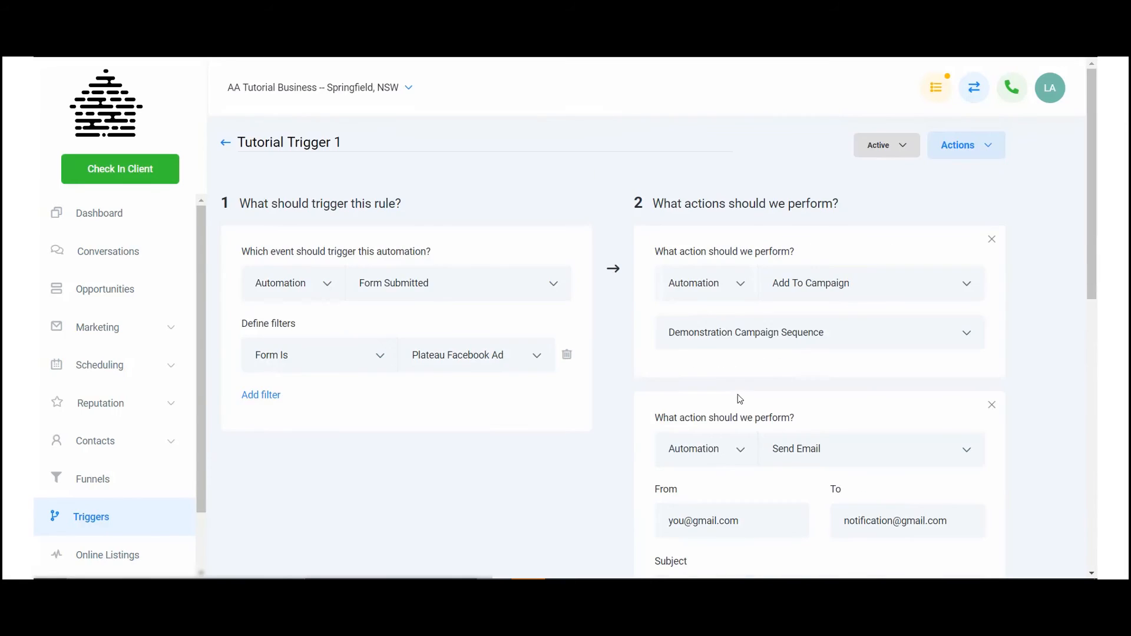
Step: Open the Custom Values settings and copy the key {{ custom_values.best_email_contact }} of the Best email contact entry
{"action": "scroll", "coordinate": [99, 411], "scroll_direction": "down", "scroll_amount": 1}
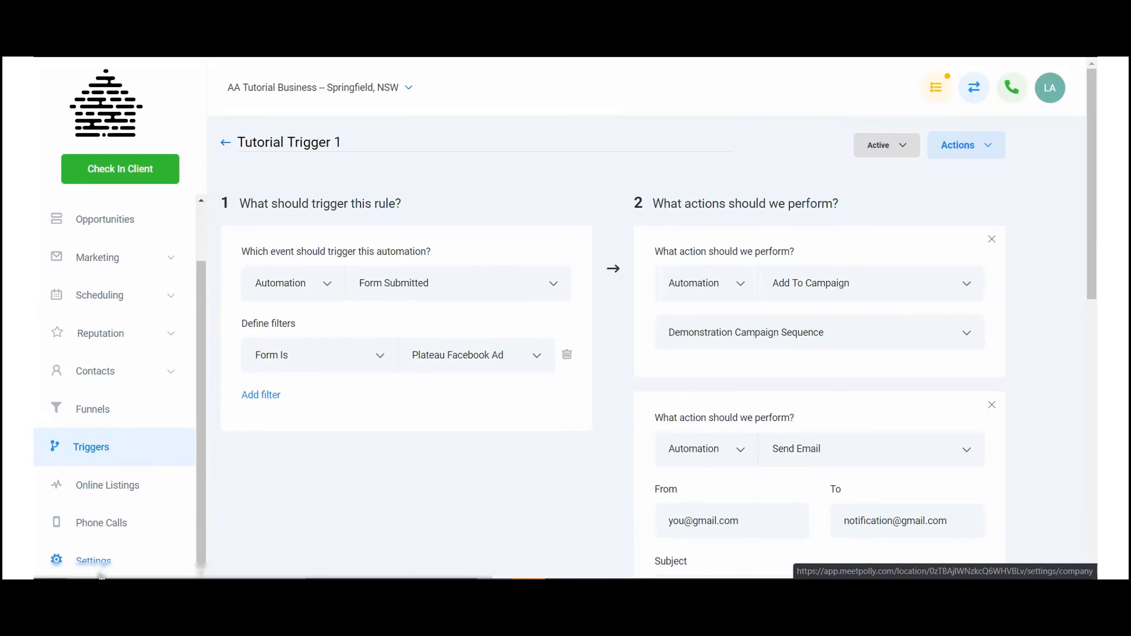
{"action": "left_click", "coordinate": [106, 563]}
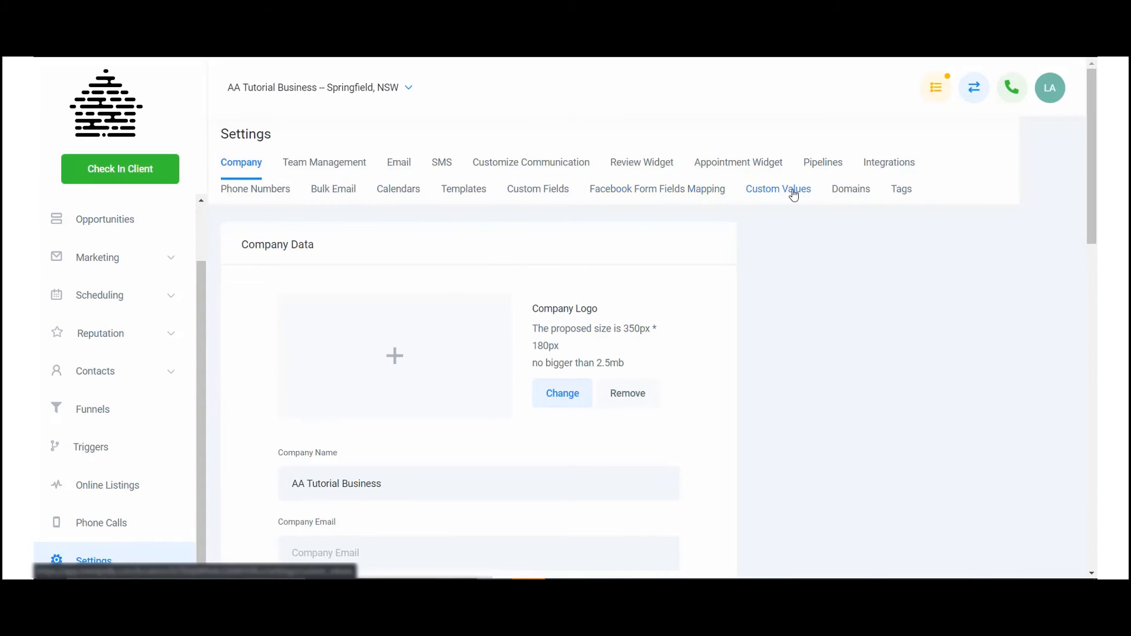
{"action": "left_click", "coordinate": [794, 193]}
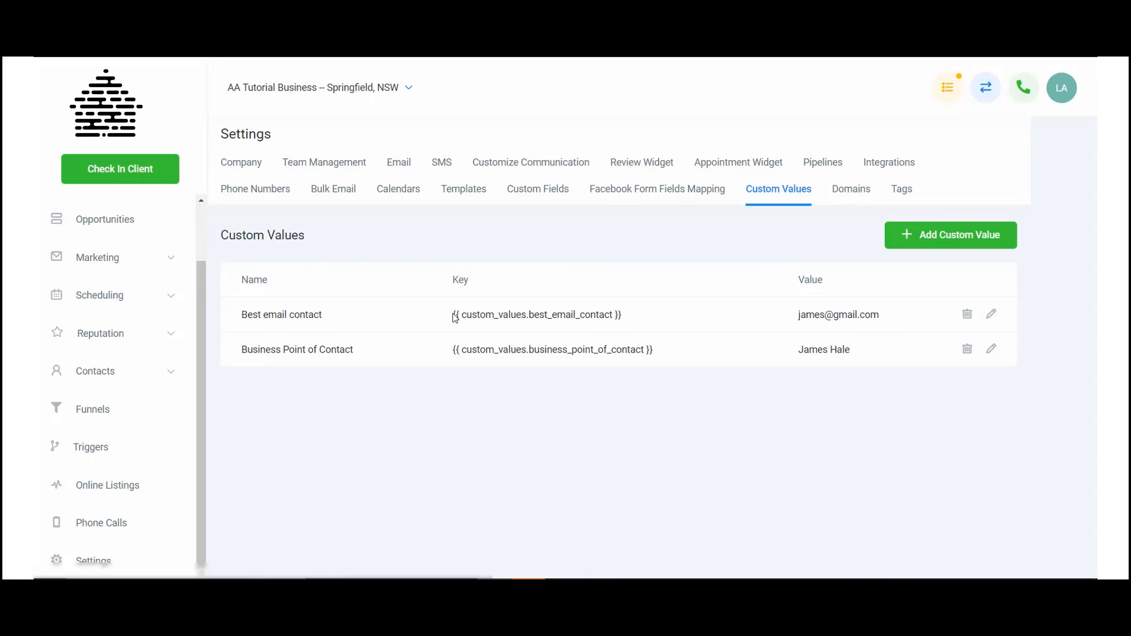
{"action": "left_click_drag", "start_coordinate": [455, 314], "coordinate": [632, 318]}
{"action": "key", "text": "ctrl+c"}
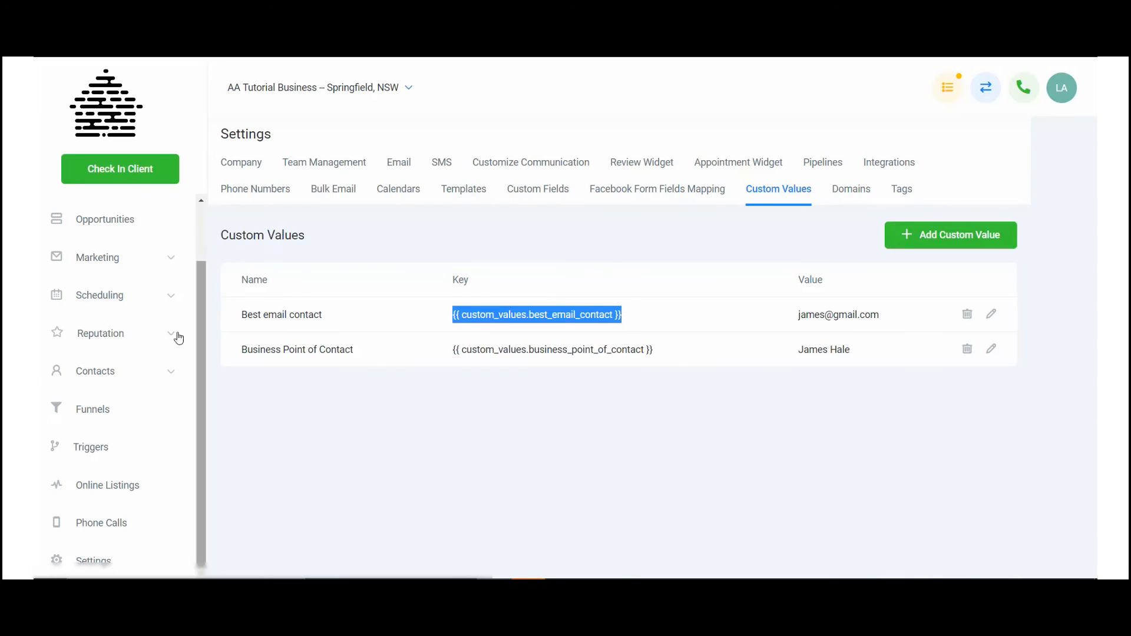
Step: Reopen the "Tutorial Trigger 1" rule and paste the copied custom value key as the recipient of the Send Email action
{"action": "left_click", "coordinate": [108, 442]}
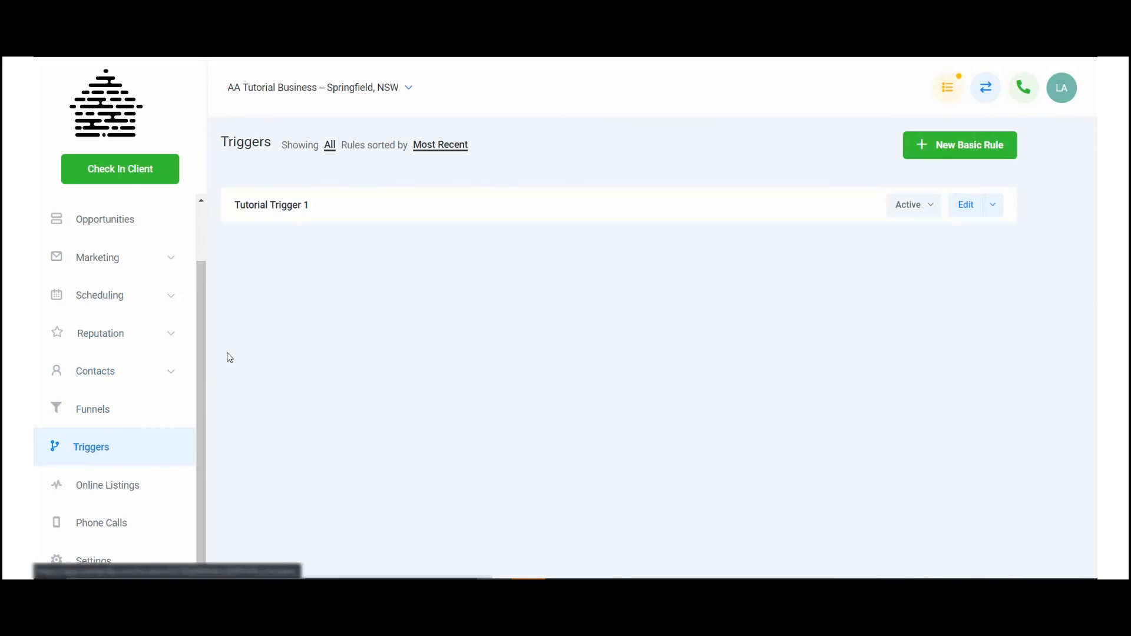
{"action": "left_click", "coordinate": [300, 212]}
{"action": "scroll", "coordinate": [818, 384], "scroll_direction": "down", "scroll_amount": 3}
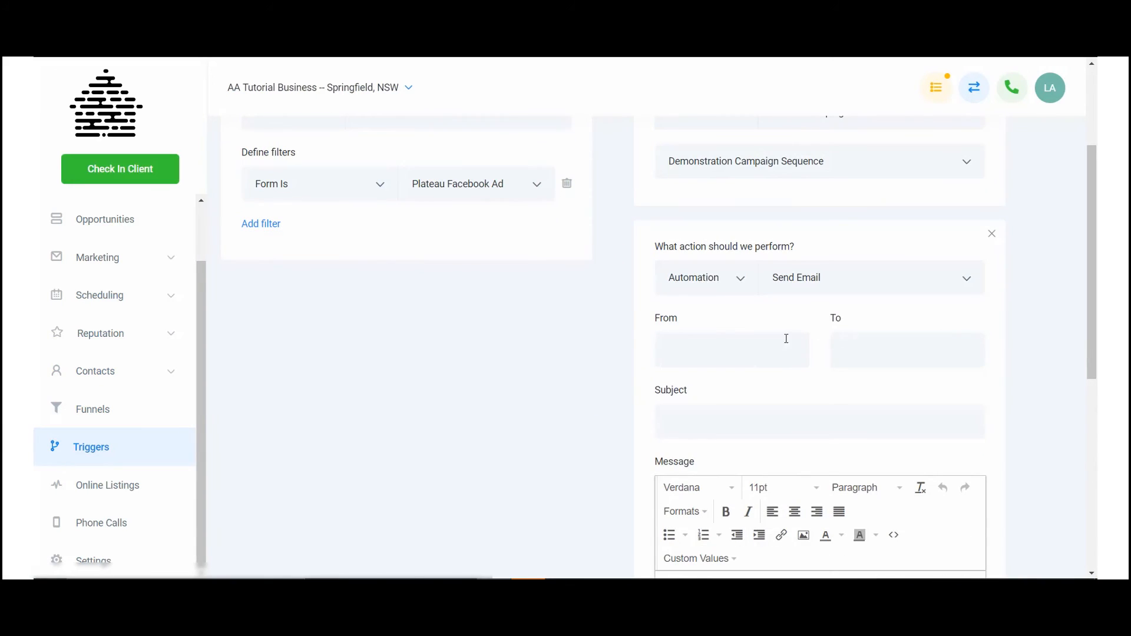
{"action": "key", "text": "ctrl+v"}
{"action": "left_click", "coordinate": [774, 358]}
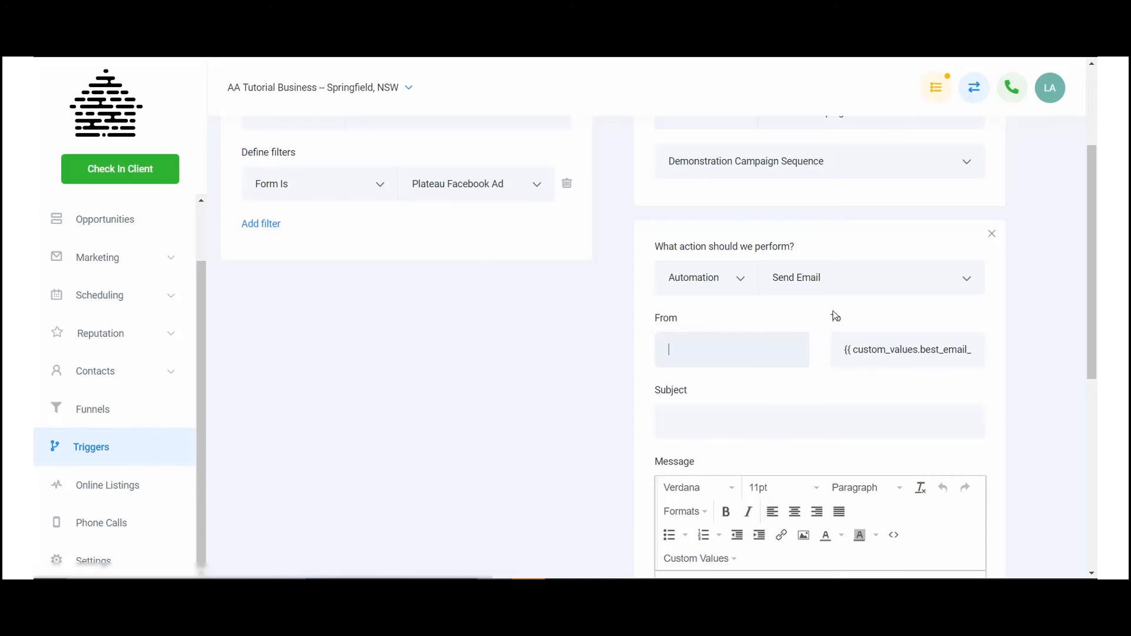
Step: Change the rule's second action from Send email to Send SMS
{"action": "left_click", "coordinate": [837, 285]}
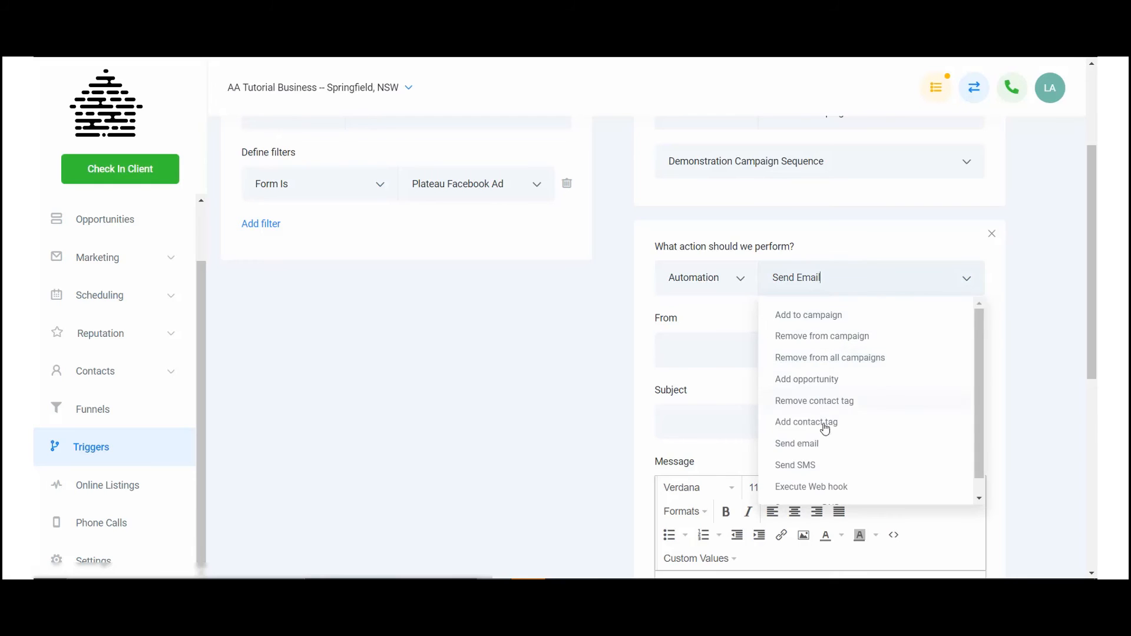
{"action": "left_click", "coordinate": [824, 467]}
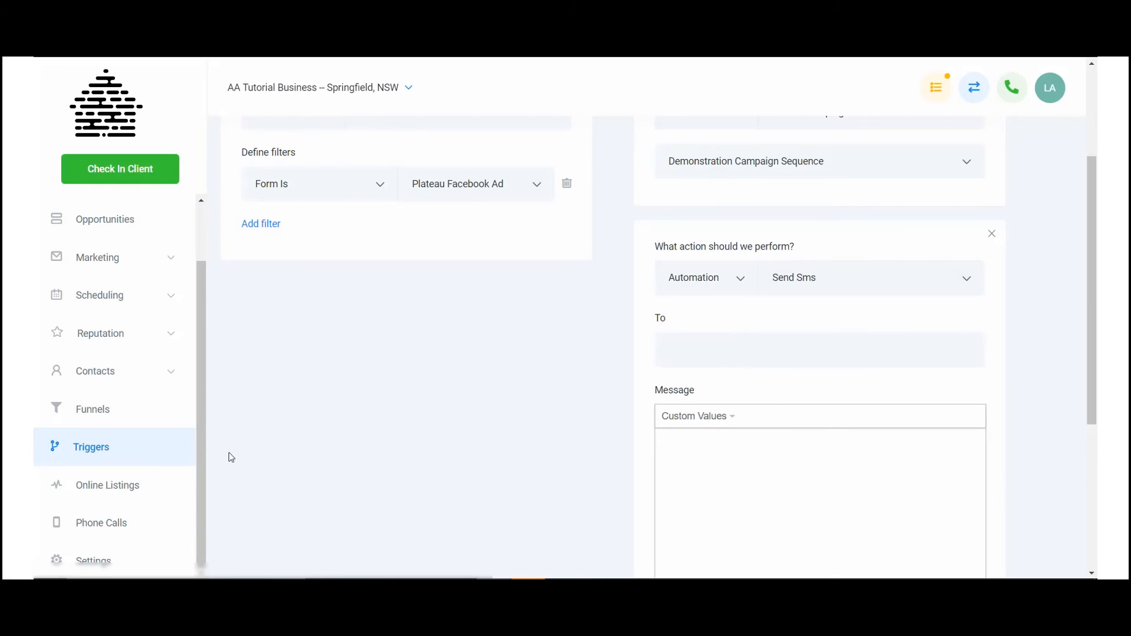
Step: Open the Custom Values settings and start a new custom value named "Notification SMS"
{"action": "scroll", "coordinate": [227, 457], "scroll_direction": "down", "scroll_amount": 5}
{"action": "left_click", "coordinate": [98, 560]}
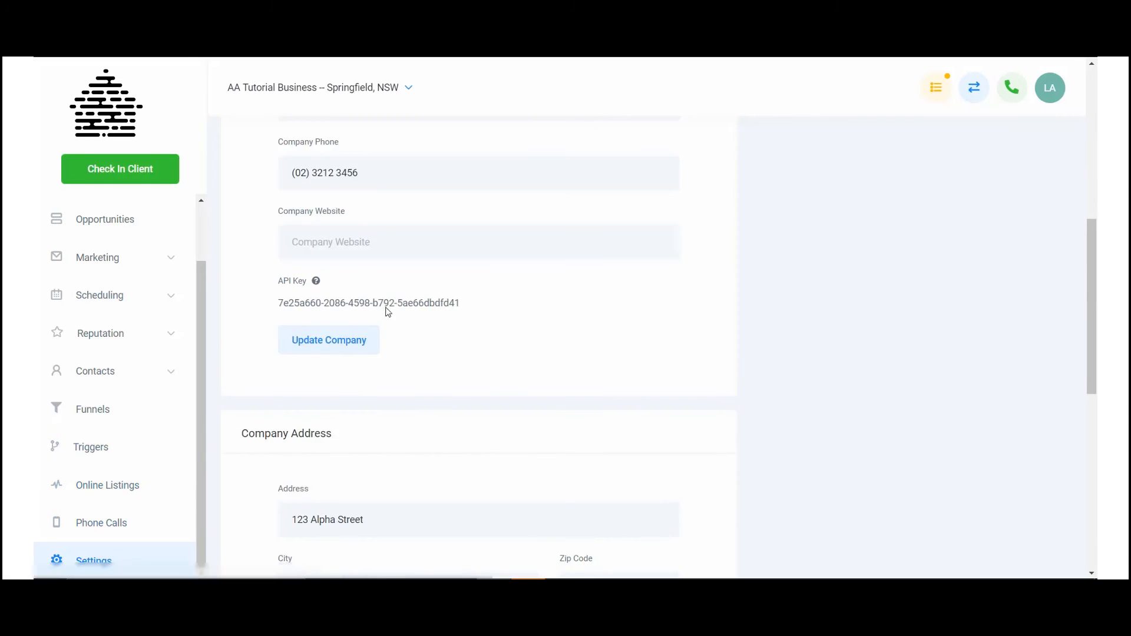
{"action": "scroll", "coordinate": [389, 306], "scroll_direction": "up", "scroll_amount": 8}
{"action": "left_click", "coordinate": [758, 174]}
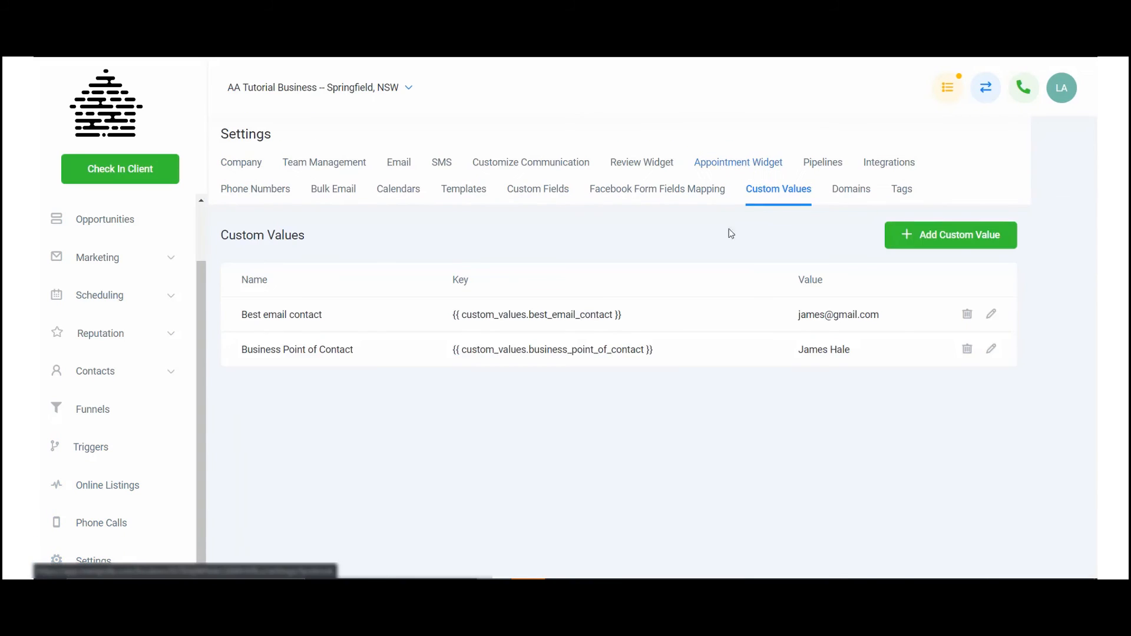
{"action": "left_click", "coordinate": [951, 236]}
{"action": "left_click", "coordinate": [519, 197]}
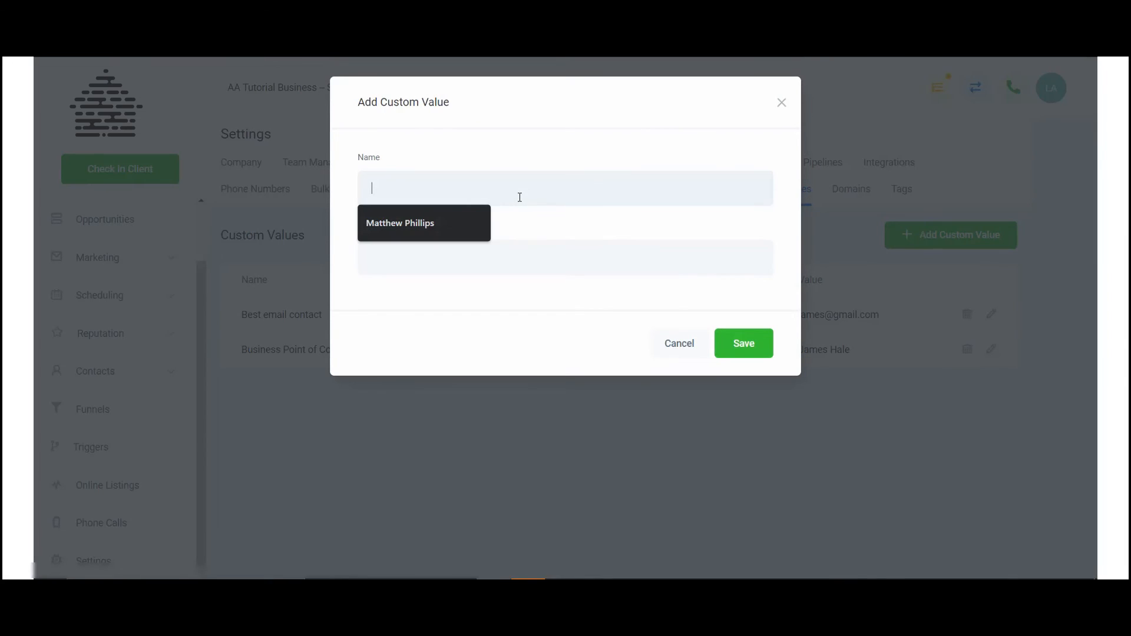
{"action": "type", "text": "Notificaiton SMS"}
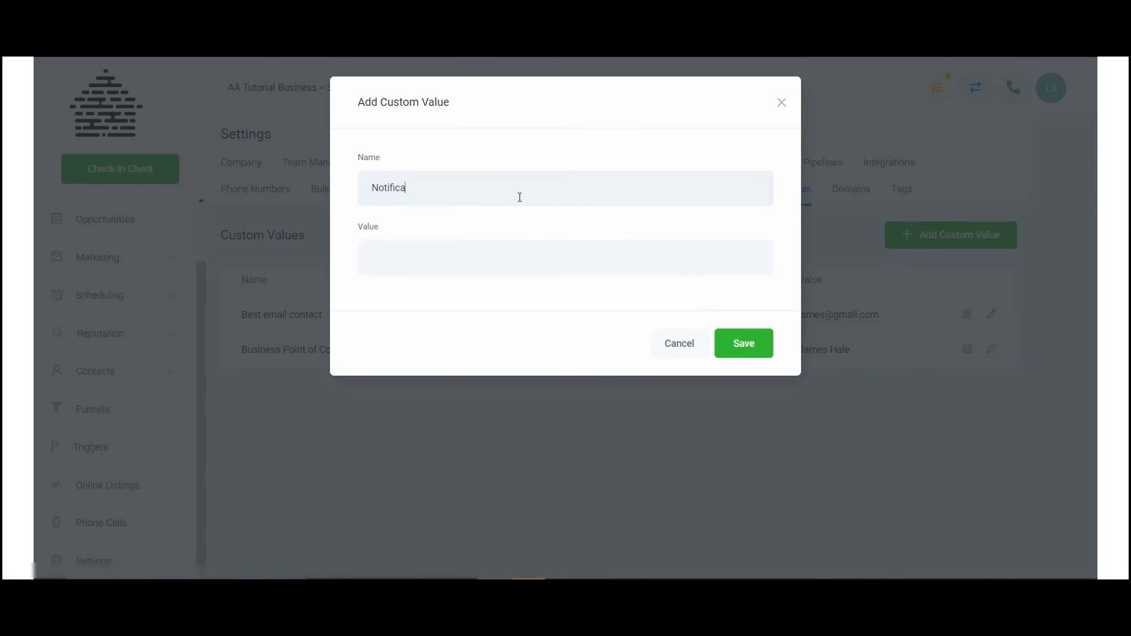
{"action": "key", "text": "Left"}
{"action": "key", "text": "Left"}
{"action": "key", "text": "Delete"}
{"action": "key", "text": "Right"}
{"action": "type", "text": "i"}
Step: Enter the notification phone number with a +1 country code as the new entry's value and save the custom value
{"action": "left_click", "coordinate": [525, 251]}
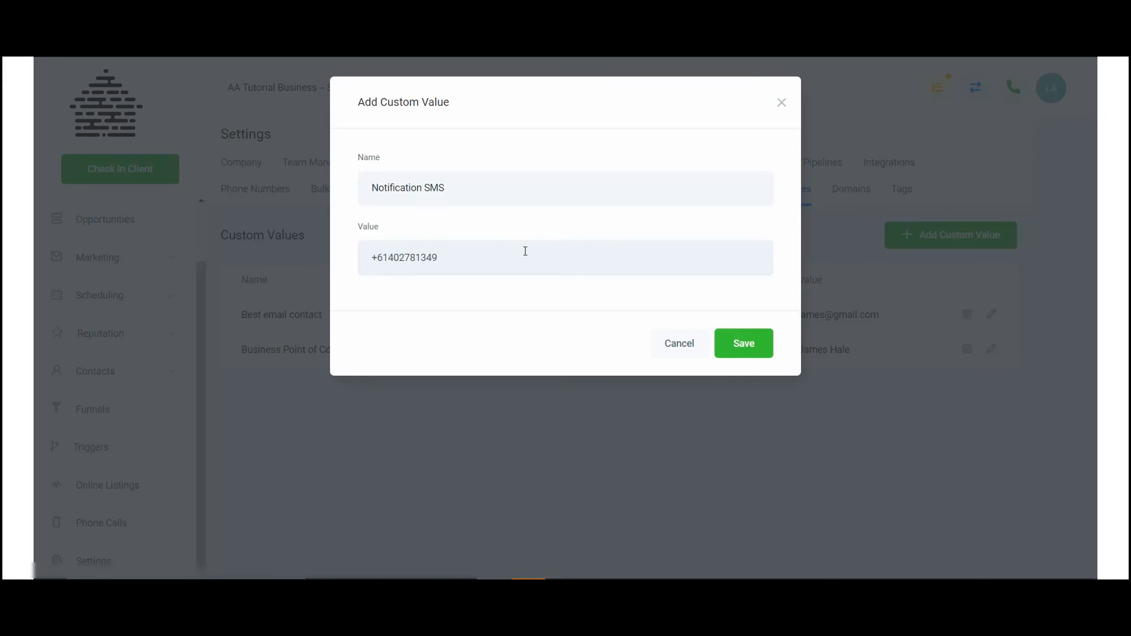
{"action": "key", "text": "Delete"}
{"action": "key", "text": "BackSpace"}
{"action": "key", "text": "BackSpace"}
{"action": "type", "text": "0"}
{"action": "key", "text": "Delete"}
{"action": "key", "text": "Delete"}
{"action": "type", "text": "252+1"}
{"action": "left_click", "coordinate": [731, 340]}
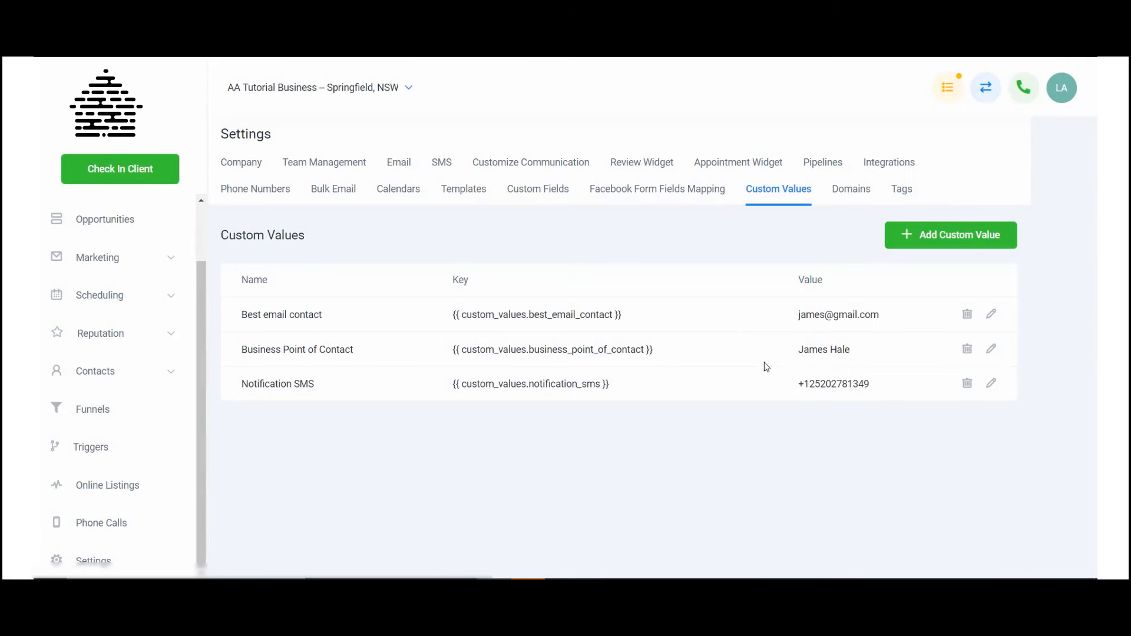
Step: Copy the key {{ custom_values.notification_sms }} and paste it, without leading spaces, as the Send SMS recipient in the "Tutorial Trigger 1" rule
{"action": "left_click_drag", "start_coordinate": [626, 386], "coordinate": [426, 382]}
{"action": "key", "text": "ctrl+c"}
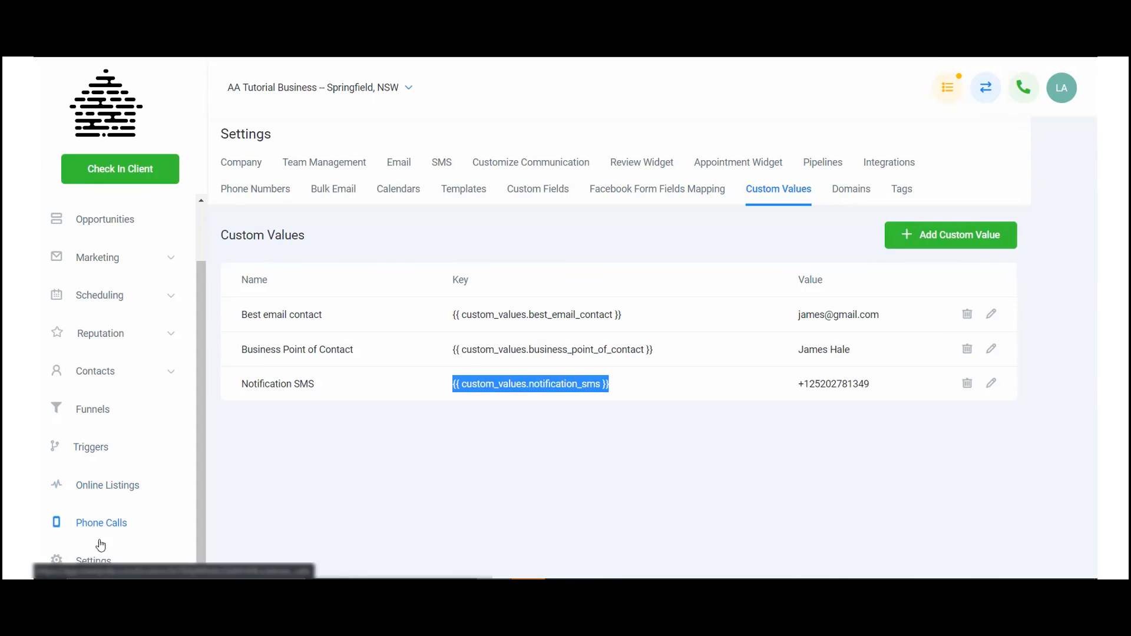
{"action": "left_click", "coordinate": [90, 446]}
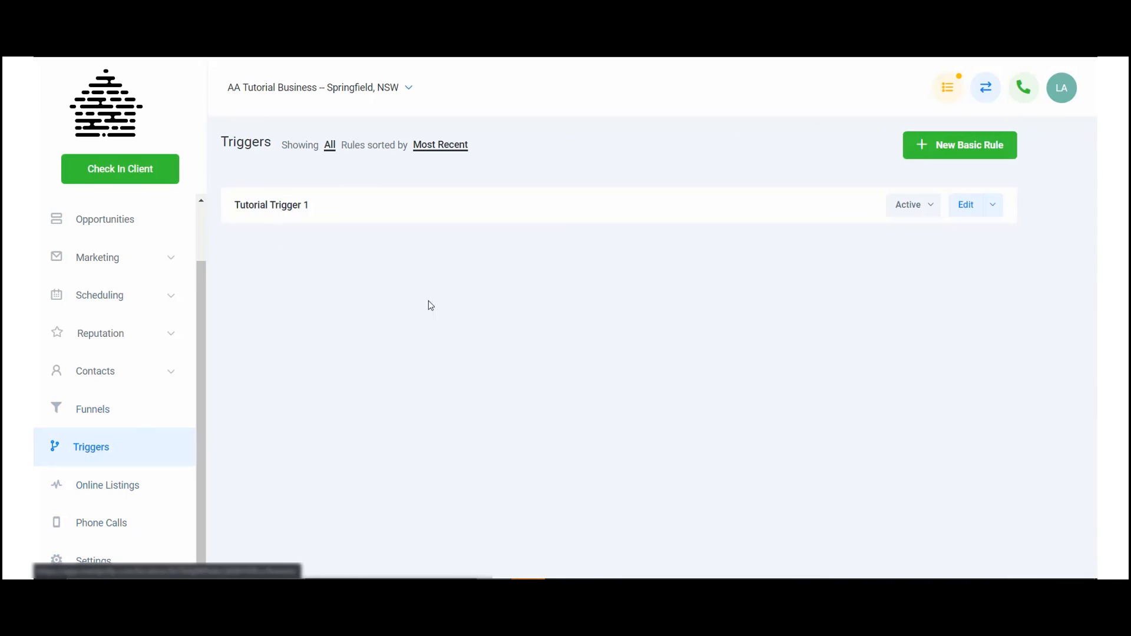
{"action": "left_click", "coordinate": [961, 207]}
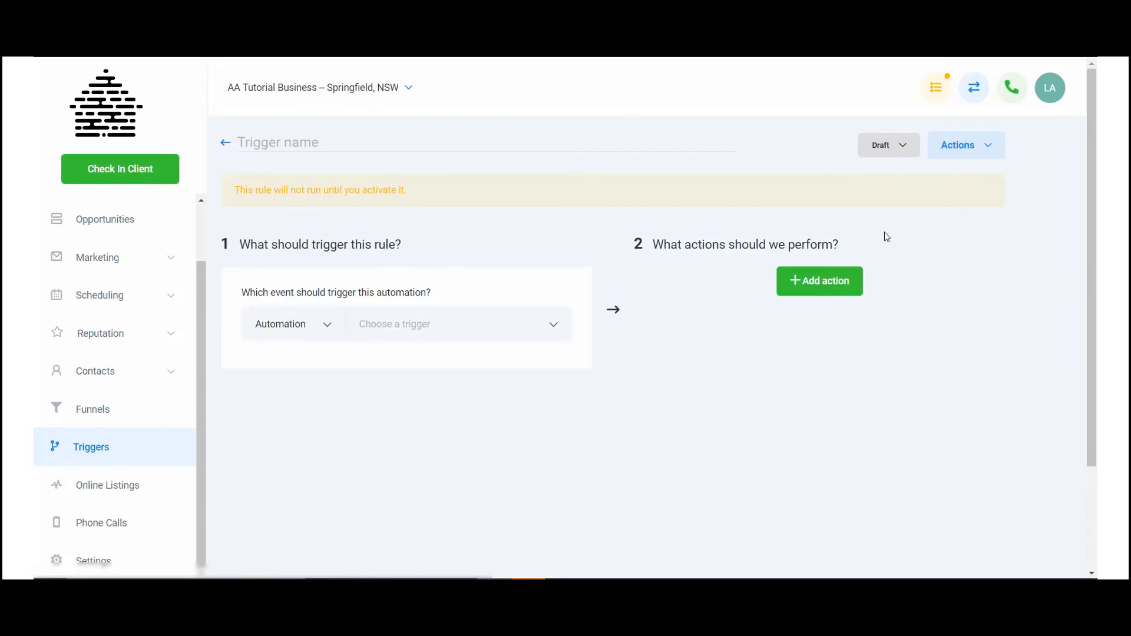
{"action": "scroll", "coordinate": [820, 380], "scroll_direction": "down", "scroll_amount": 1}
{"action": "scroll", "coordinate": [820, 380], "scroll_direction": "down", "scroll_amount": 2}
{"action": "left_click", "coordinate": [815, 367]}
{"action": "key", "text": "ctrl+v"}
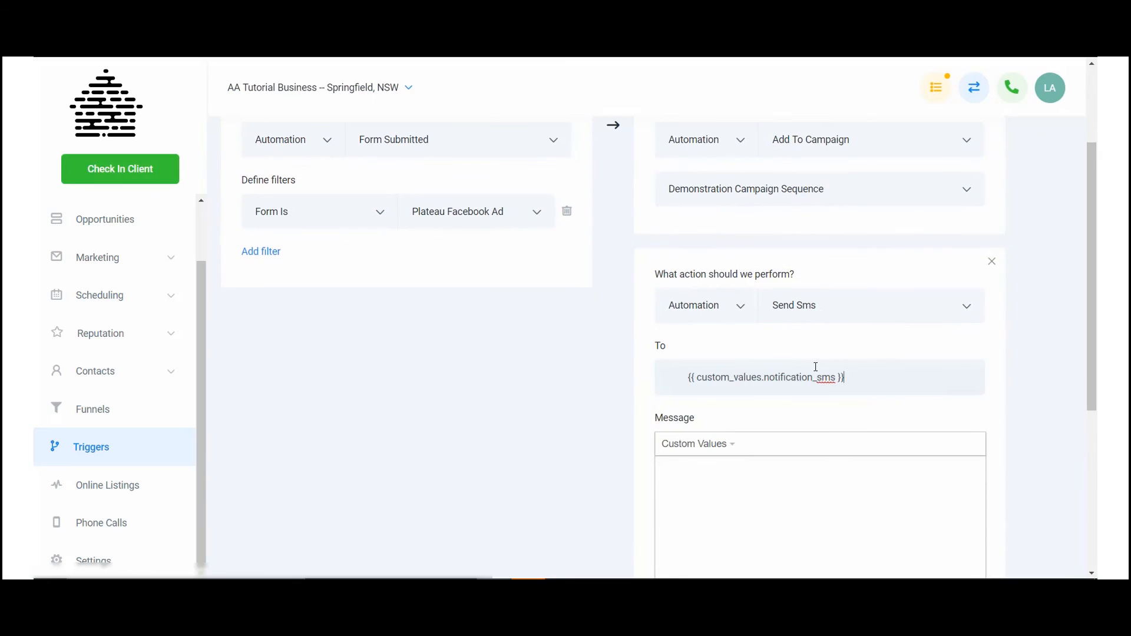
{"action": "left_click_drag", "start_coordinate": [686, 377], "coordinate": [575, 376]}
{"action": "key", "text": "BackSpace"}
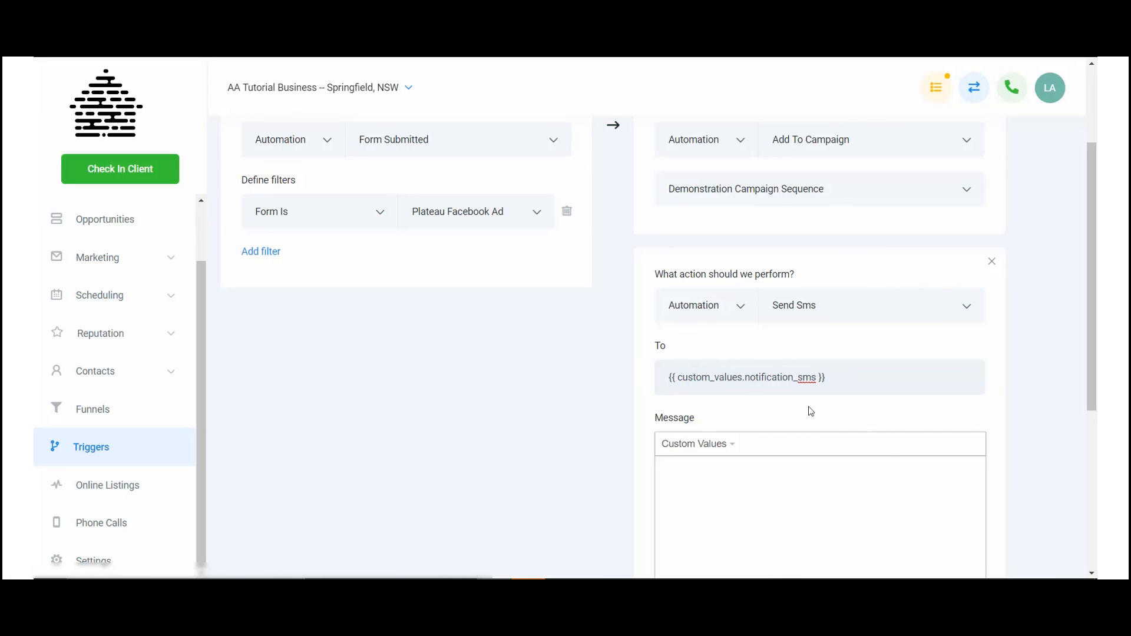
Step: Write "test message" as the message of the Send SMS action and save the SMS
{"action": "scroll", "coordinate": [795, 373], "scroll_direction": "down", "scroll_amount": 3}
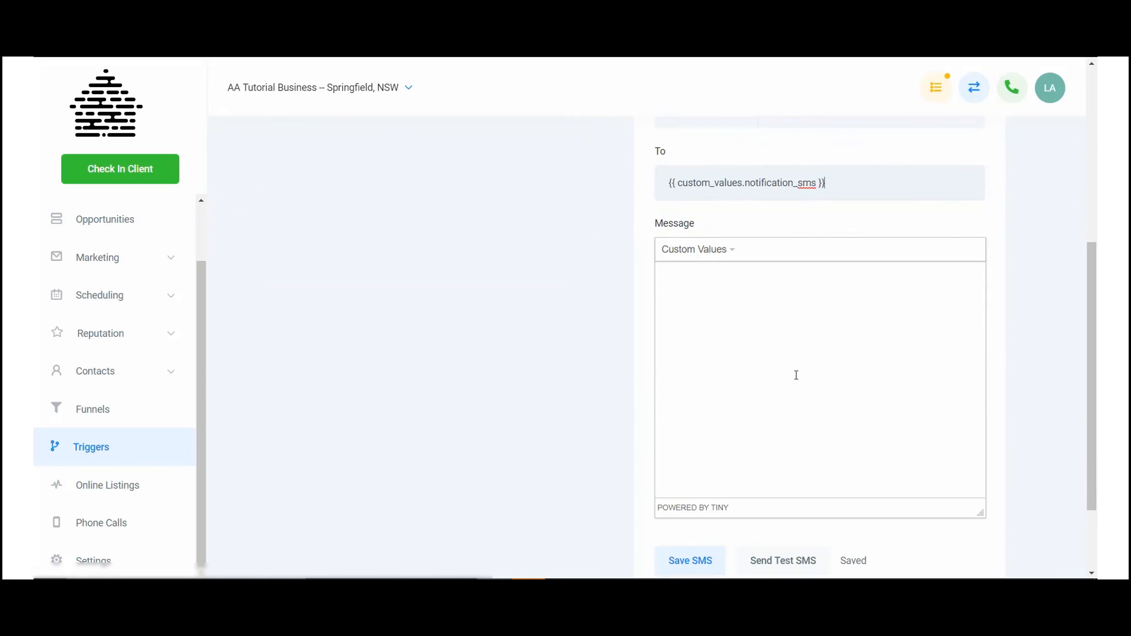
{"action": "left_click", "coordinate": [786, 321]}
{"action": "type", "text": "test mess"}
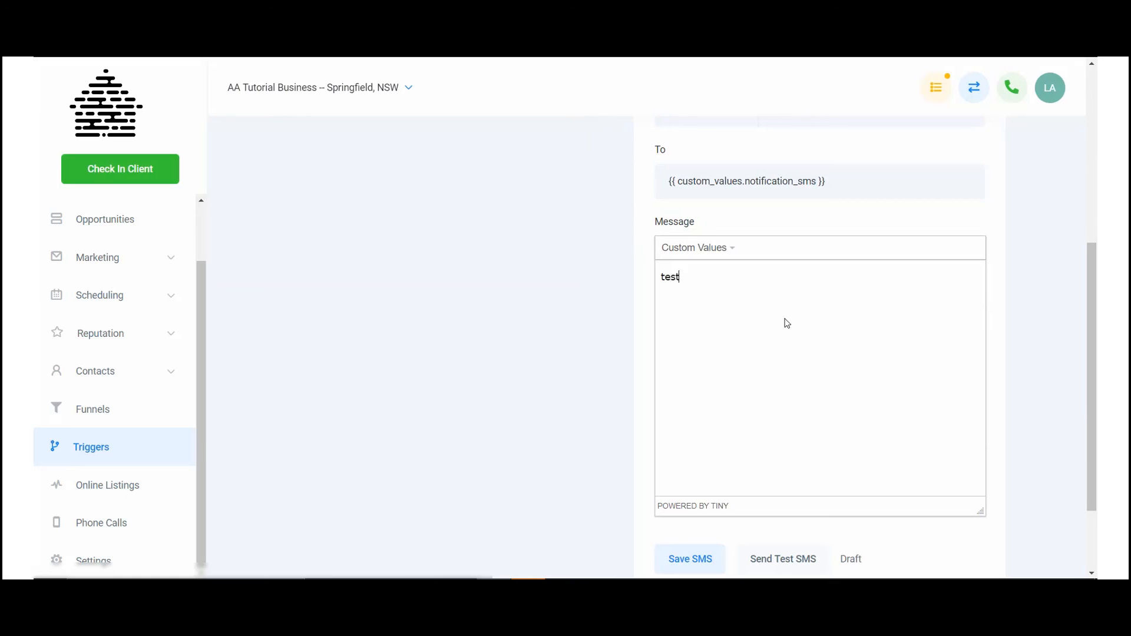
{"action": "type", "text": "asge"}
{"action": "left_click", "coordinate": [719, 277]}
{"action": "key", "text": "BackSpace"}
{"action": "scroll", "coordinate": [786, 288], "scroll_direction": "down", "scroll_amount": 2}
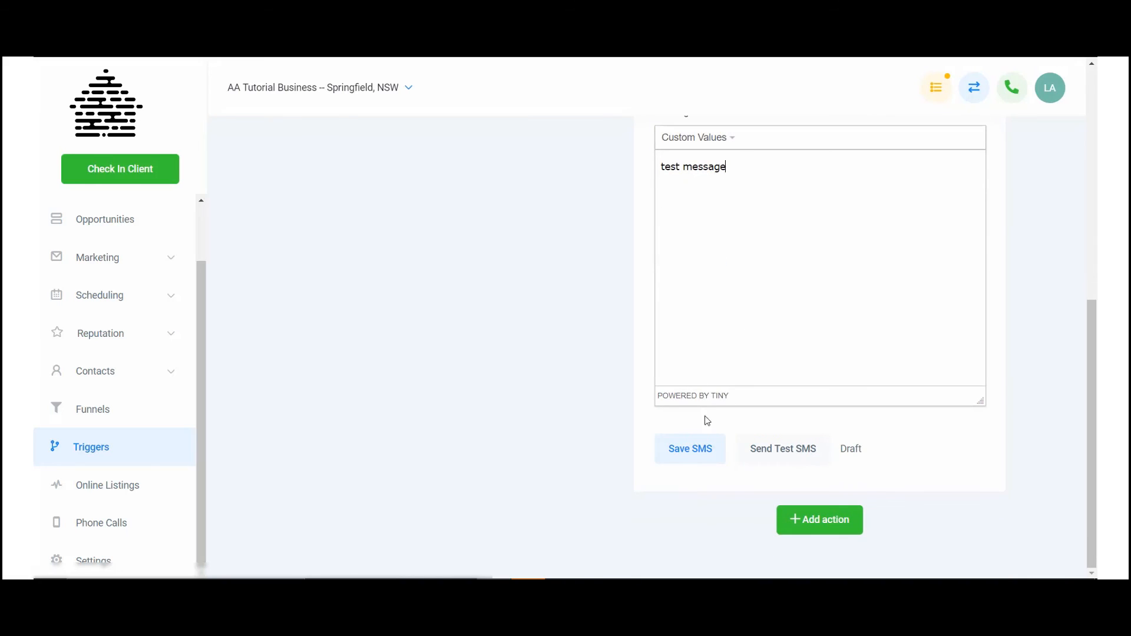
{"action": "left_click", "coordinate": [702, 449]}
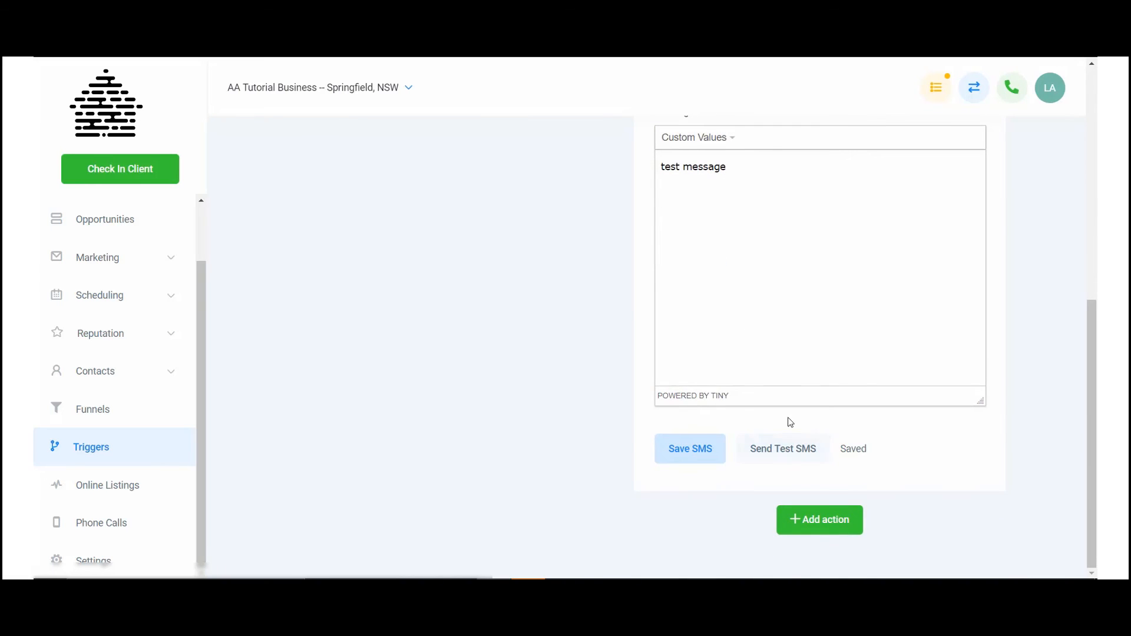
Step: Send a test SMS from the Send SMS action and review its recipient and message
{"action": "scroll", "coordinate": [790, 422], "scroll_direction": "up", "scroll_amount": 3}
{"action": "scroll", "coordinate": [789, 422], "scroll_direction": "up", "scroll_amount": 3}
{"action": "scroll", "coordinate": [792, 424], "scroll_direction": "down", "scroll_amount": 6}
{"action": "left_click", "coordinate": [807, 455]}
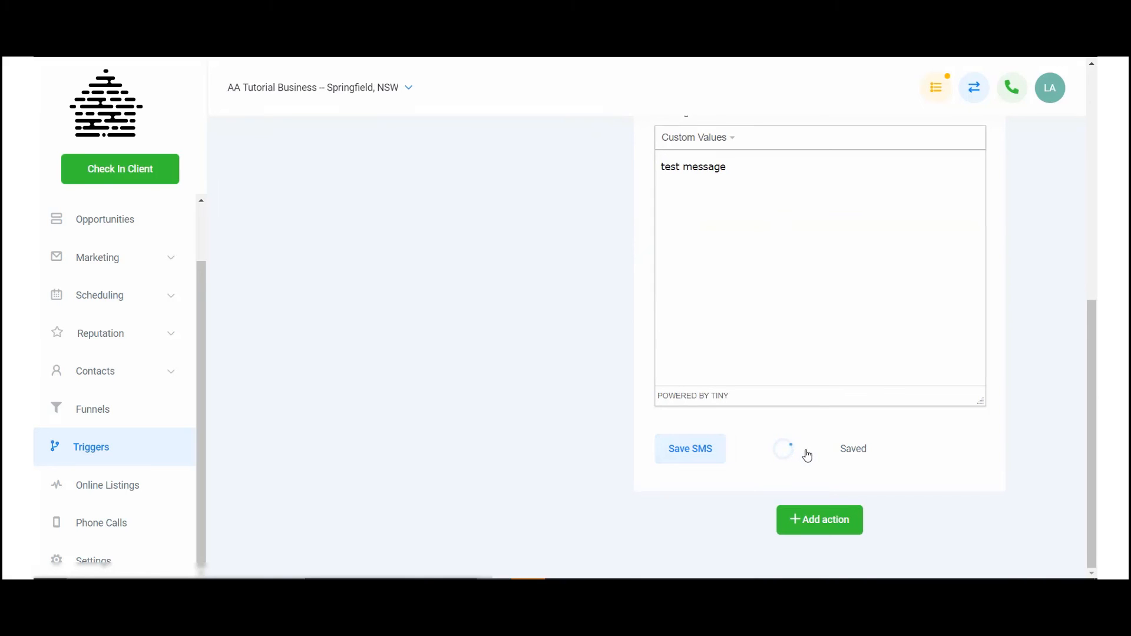
{"action": "scroll", "coordinate": [838, 363], "scroll_direction": "up", "scroll_amount": 3}
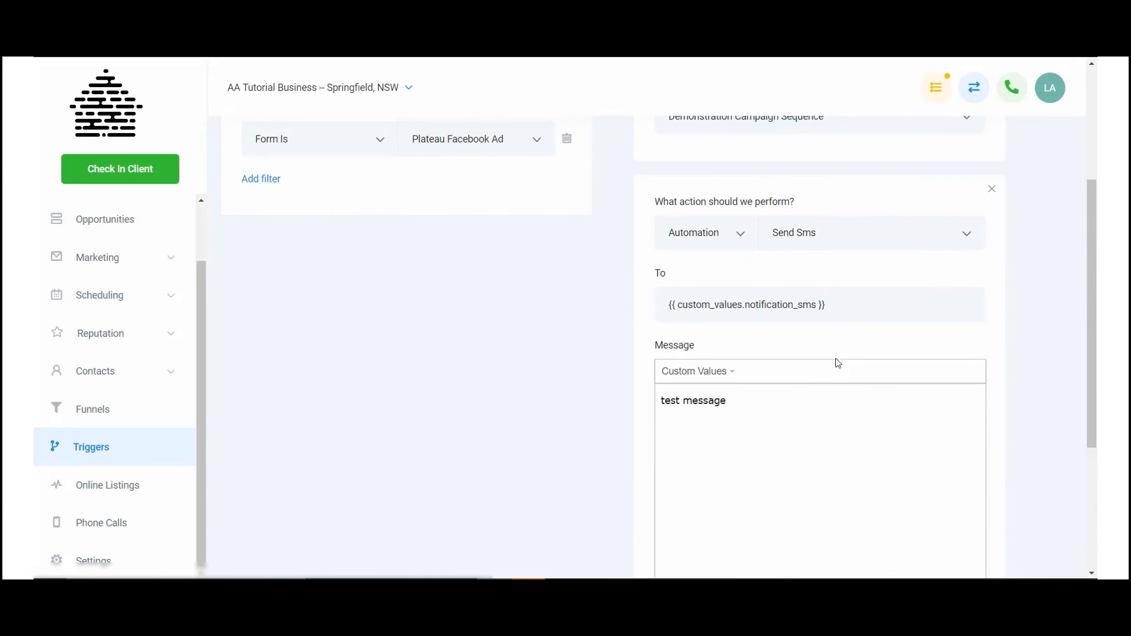
{"action": "scroll", "coordinate": [837, 363], "scroll_direction": "up", "scroll_amount": 1}
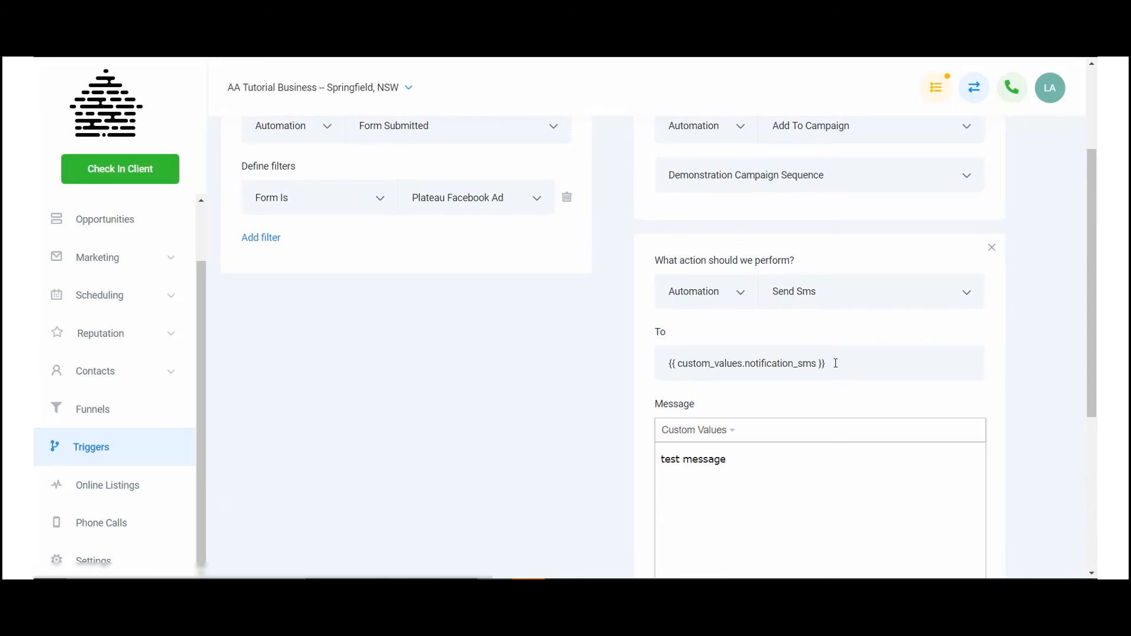
{"action": "scroll", "coordinate": [835, 367], "scroll_direction": "down", "scroll_amount": 5}
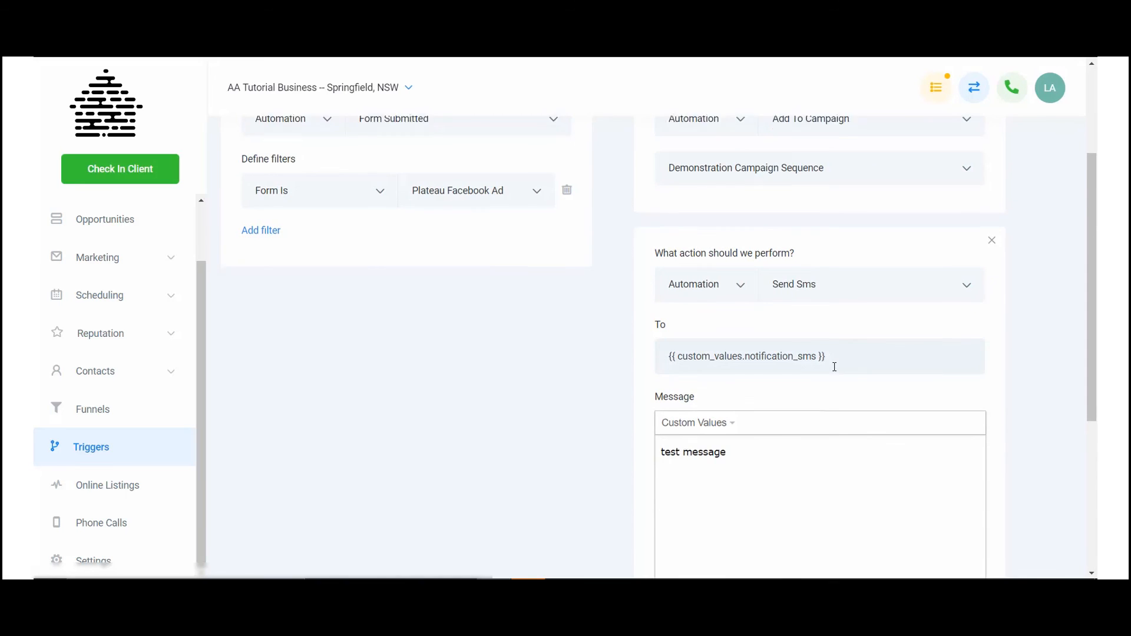
{"action": "scroll", "coordinate": [813, 431], "scroll_direction": "up", "scroll_amount": 8}
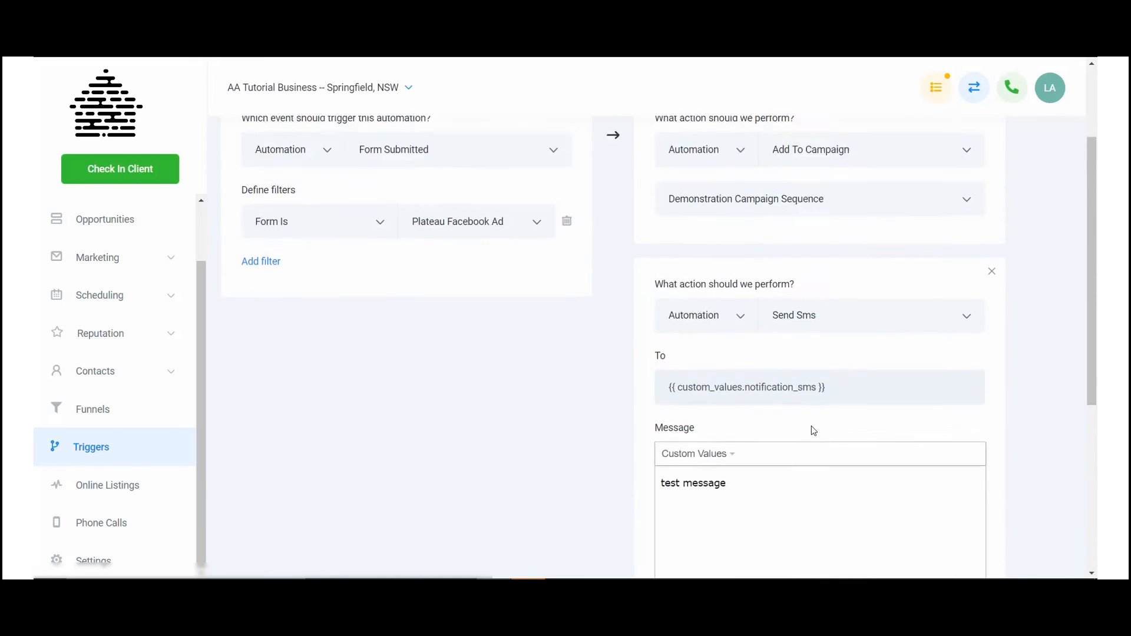